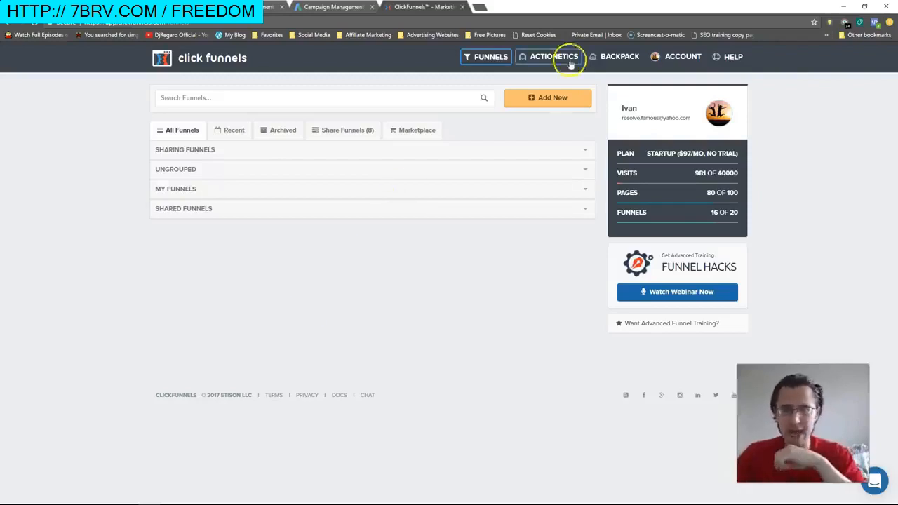
Create a new product-selling funnel of the Sales Funnel type named "Complete OTO FUNNEL"
left_click(544, 100)
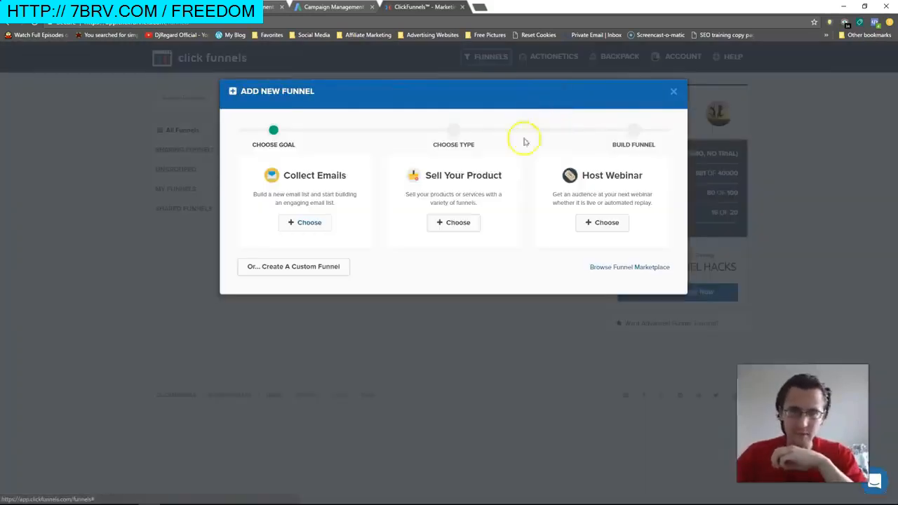
left_click(458, 224)
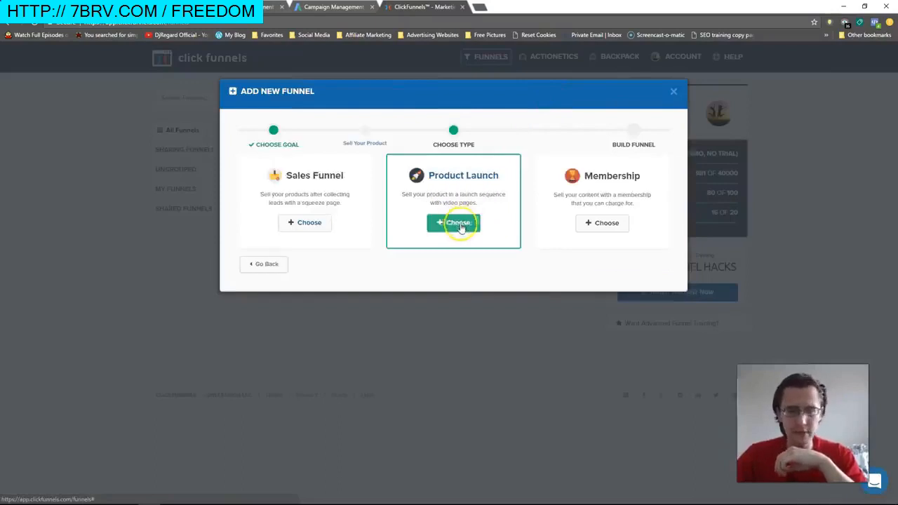
left_click(311, 223)
left_click(334, 185)
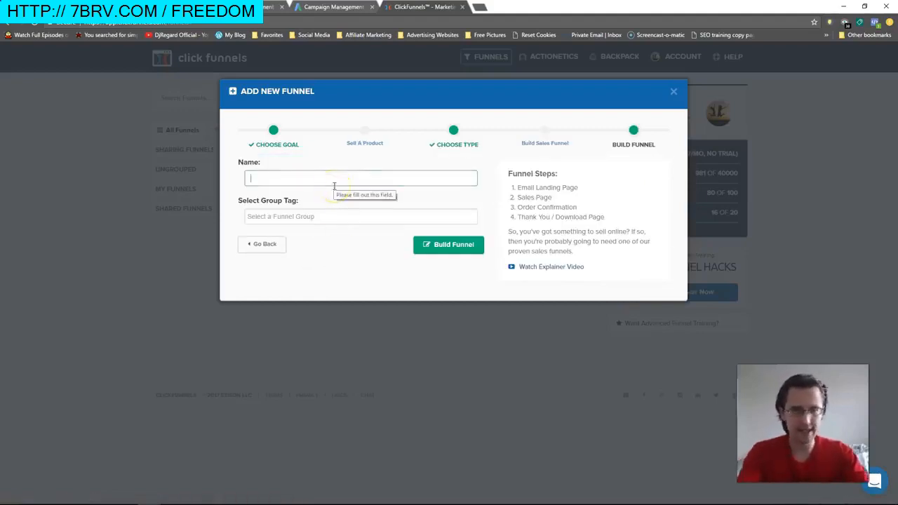
type("Complete OTO FUNNEL")
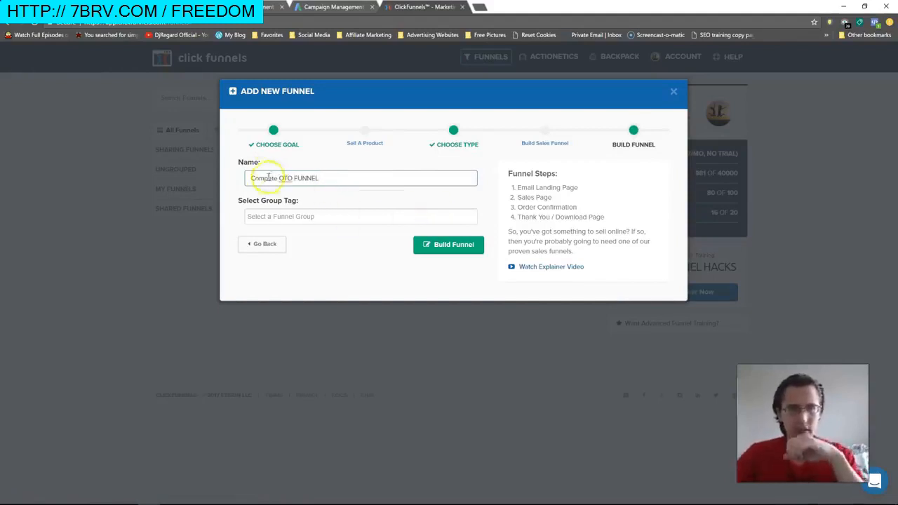
left_click(442, 244)
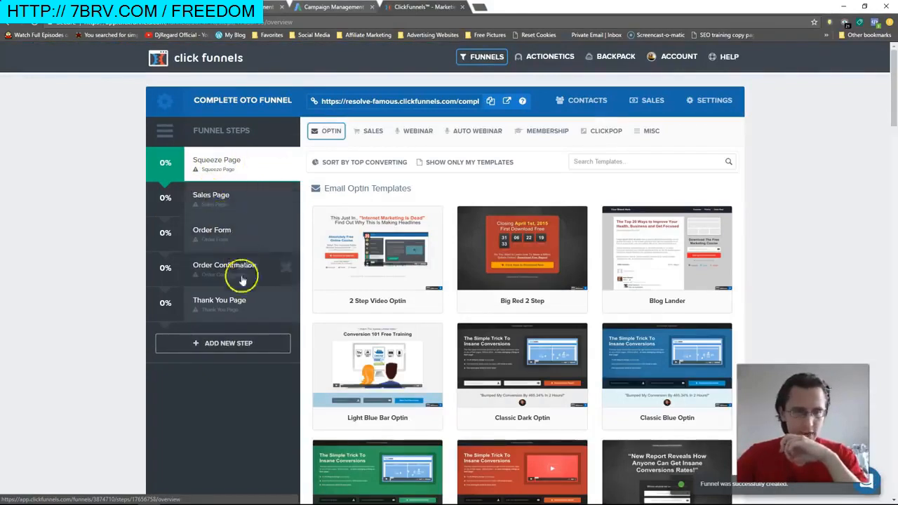
Switch to the PowerPoint outline and review the funnel pages from Landing page through OTO upsell and OTO downsell
mouse_move(176, 495)
left_click(210, 457)
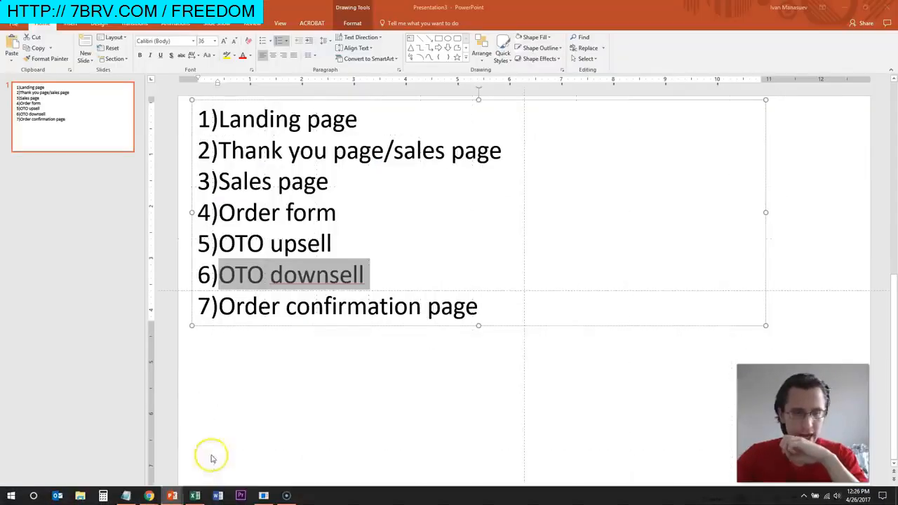
left_click(236, 126)
left_click(307, 396)
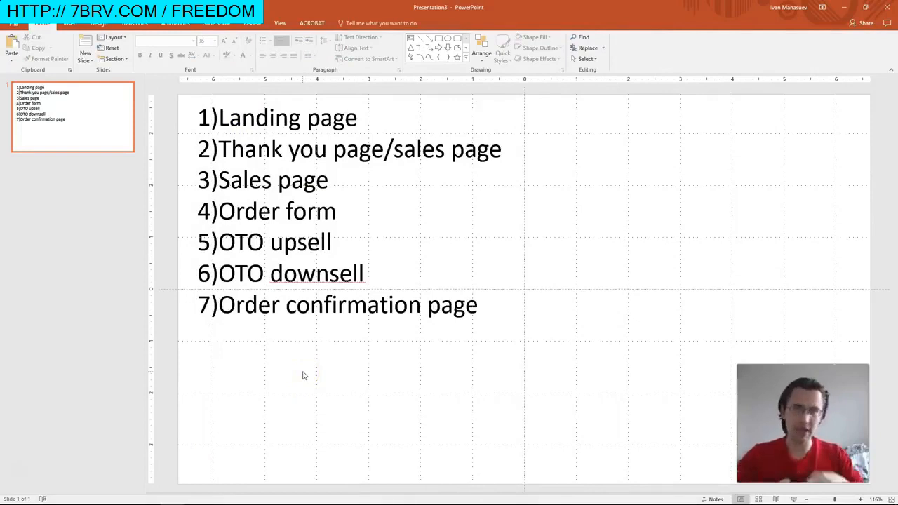
left_click_drag(218, 116, 357, 118)
left_click_drag(223, 151, 475, 150)
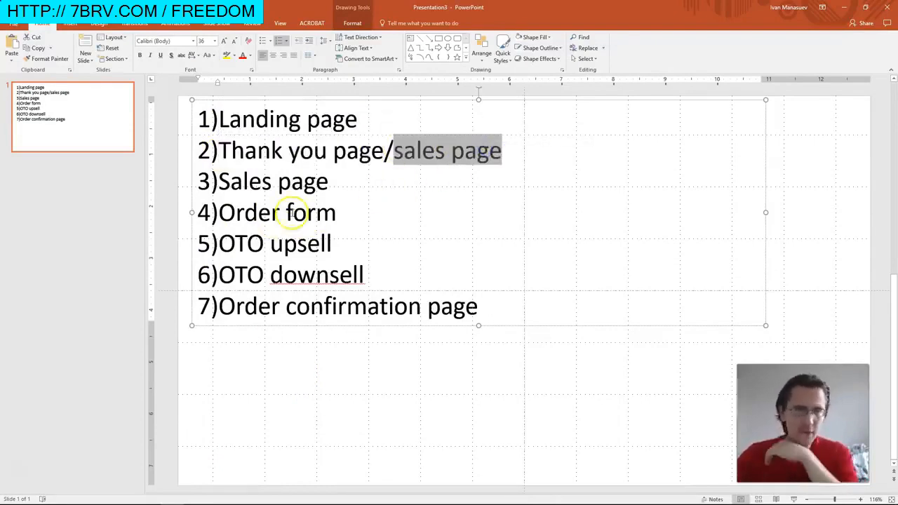
left_click_drag(341, 209, 226, 217)
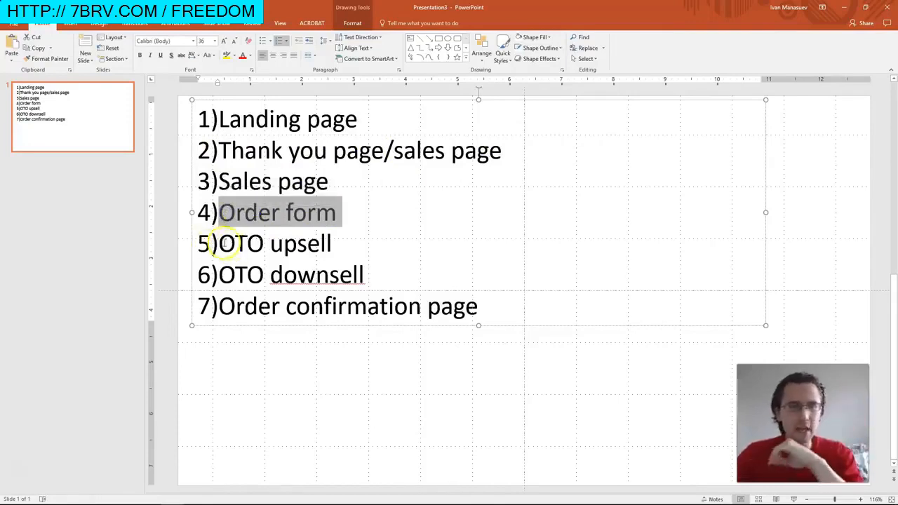
left_click_drag(219, 244, 315, 243)
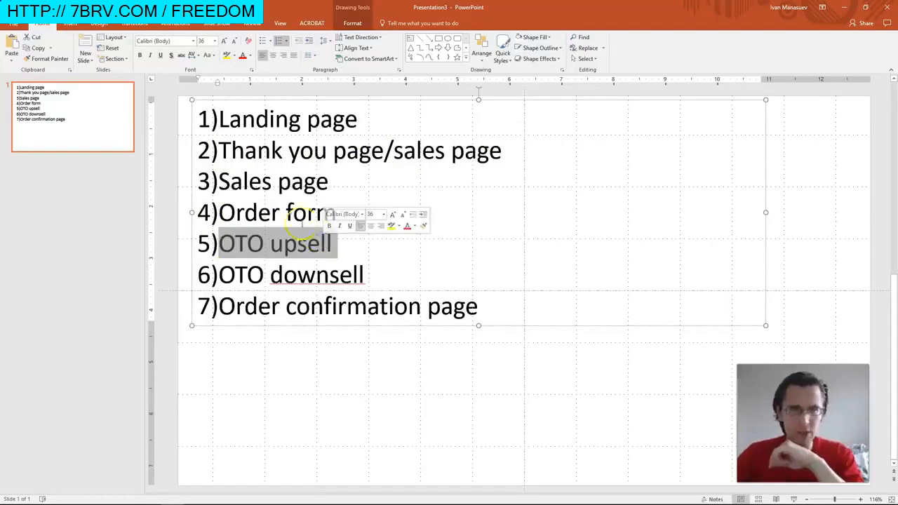
left_click(236, 244)
left_click_drag(235, 244, 358, 263)
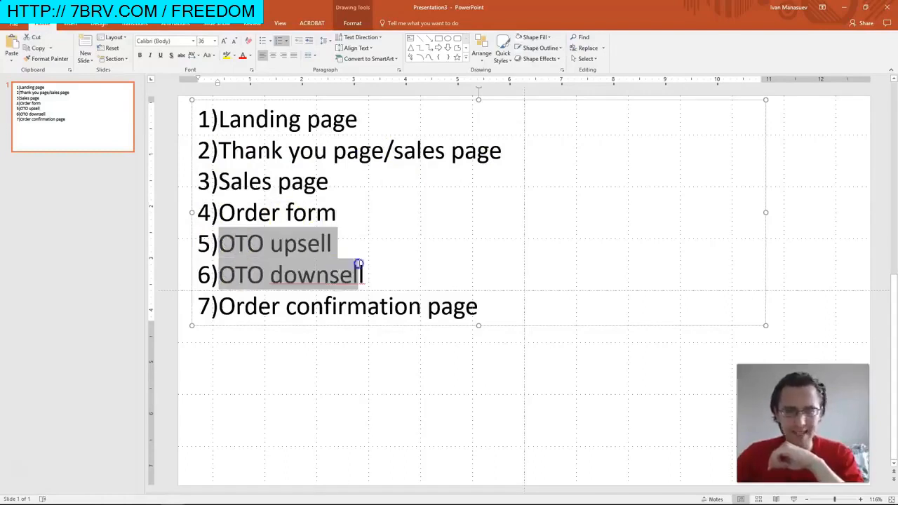
Review the outline from Sales page to Order confirmation page, including both OTO offers, and go over the whole list
left_click(236, 214)
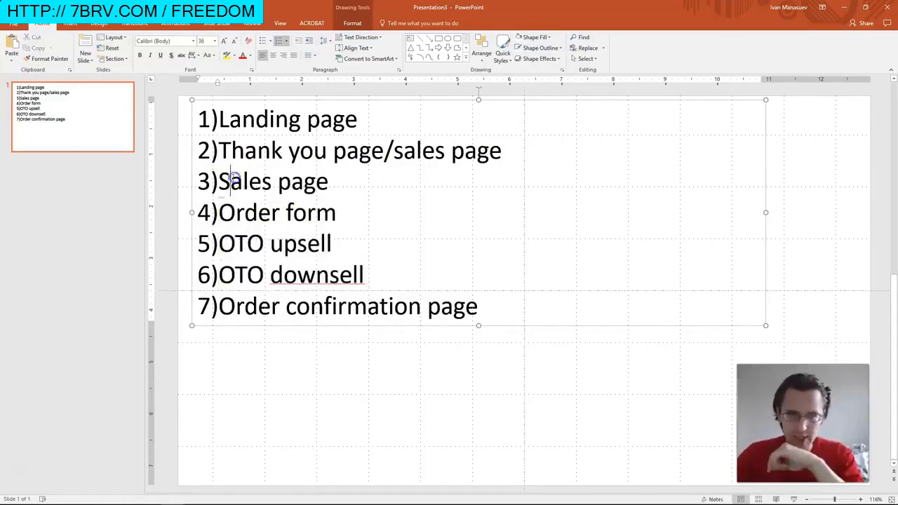
left_click_drag(220, 181, 345, 203)
left_click_drag(218, 243, 327, 237)
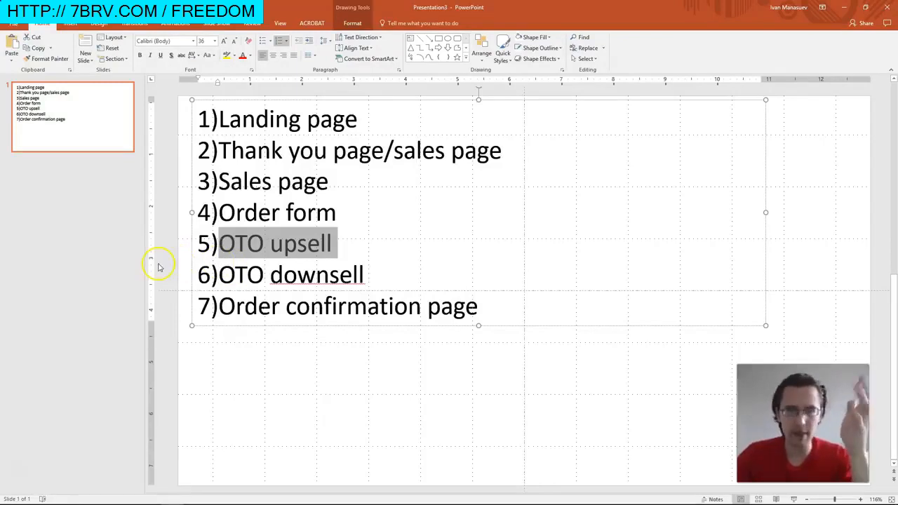
left_click_drag(219, 275, 364, 276)
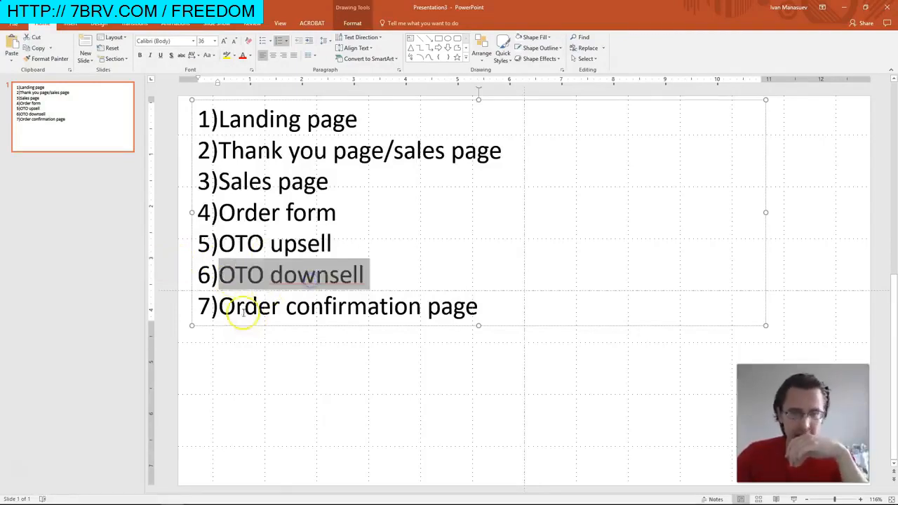
left_click(220, 307)
left_click_drag(220, 307, 425, 307)
left_click(397, 351)
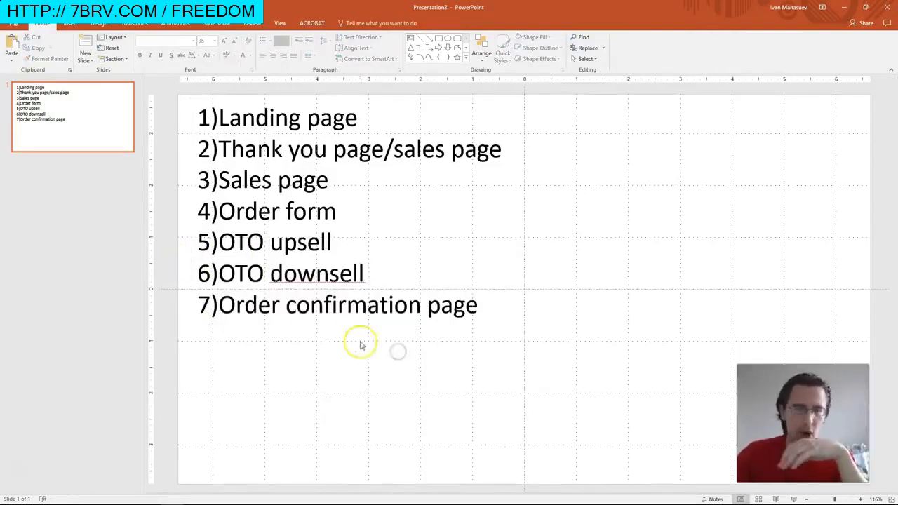
left_click_drag(483, 305, 187, 119)
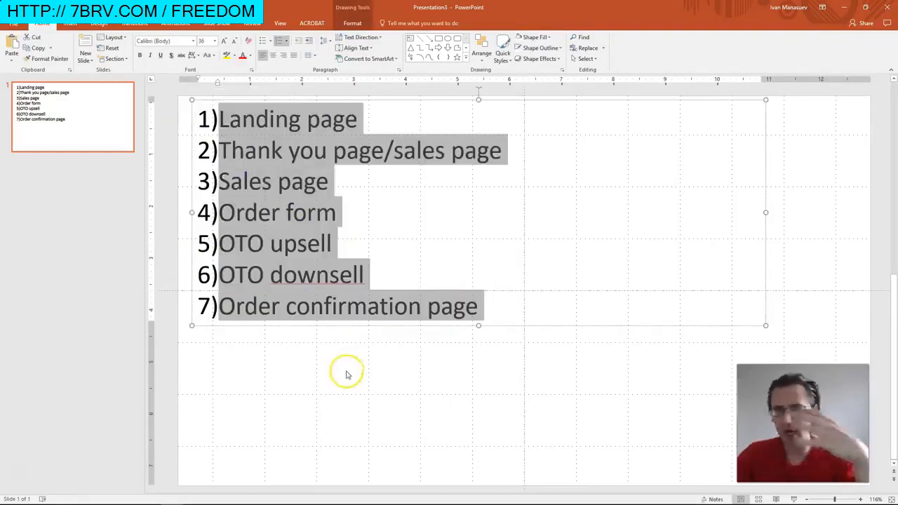
left_click(310, 374)
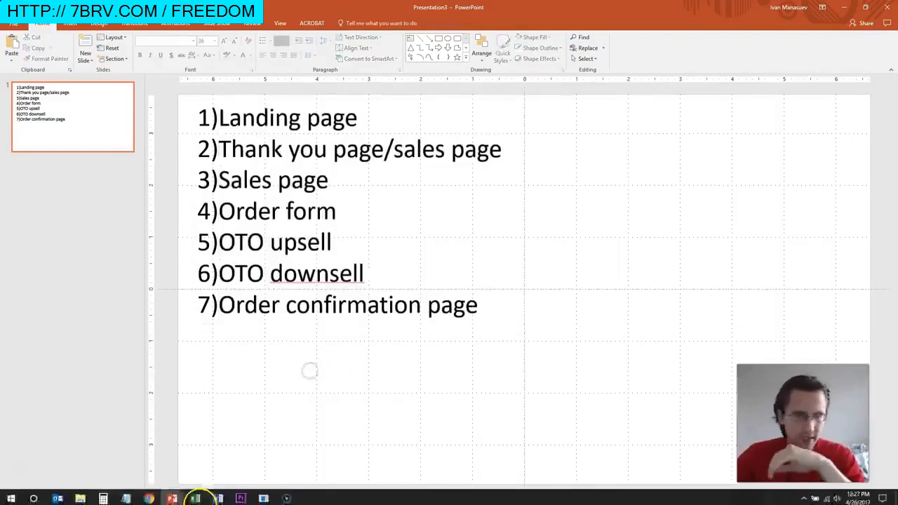
Switch back to the ClickFunnels browser window and show the sales page templates for the Sales Page funnel step
left_click(150, 496)
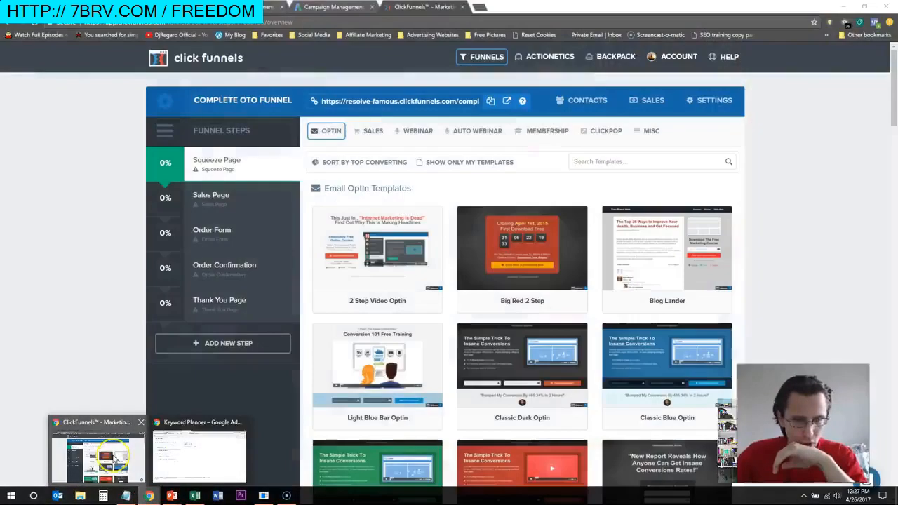
left_click(114, 459)
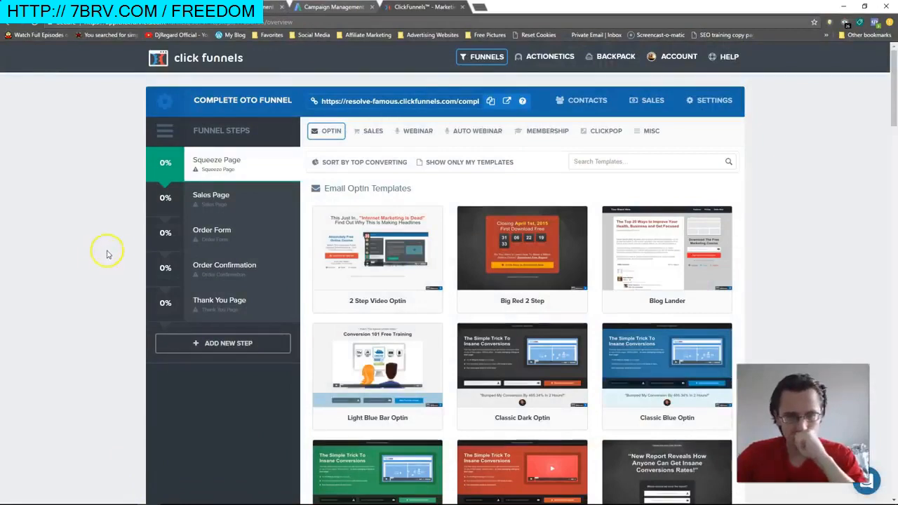
scroll(110, 251, "down", 2)
scroll(116, 251, "up", 2)
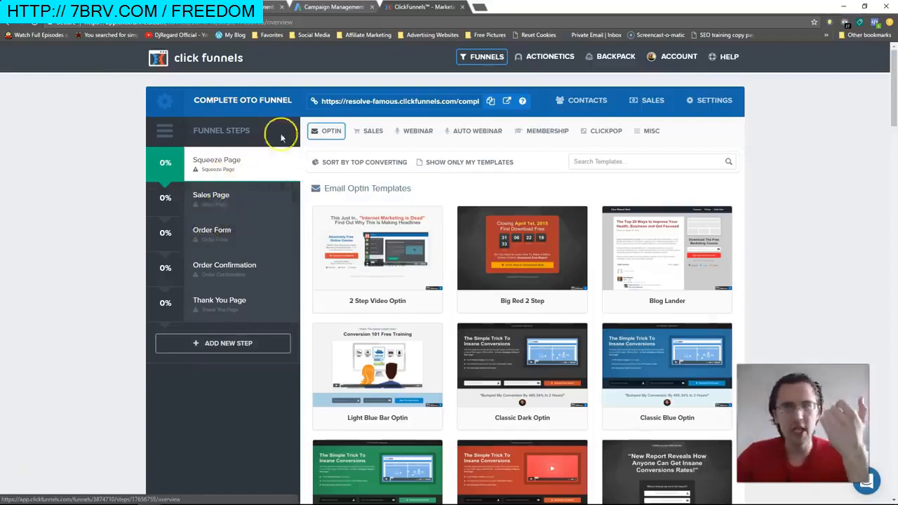
mouse_move(435, 137)
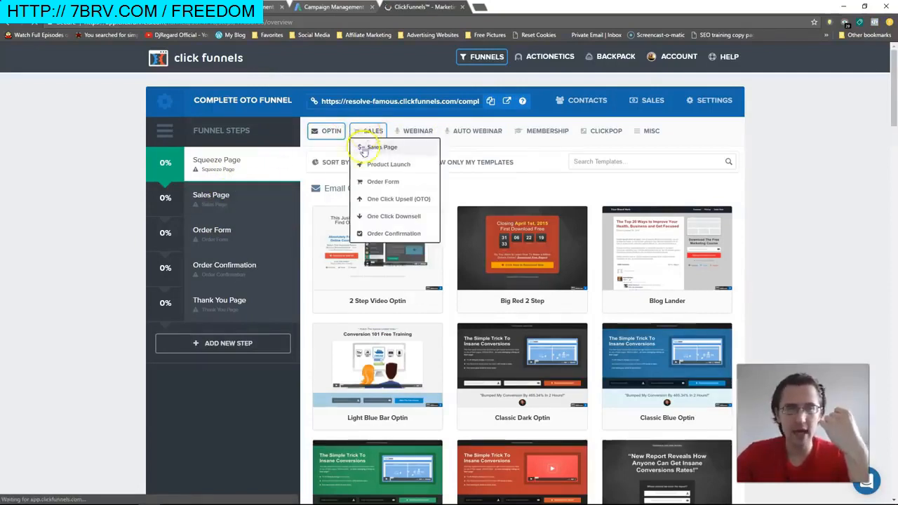
left_click(365, 149)
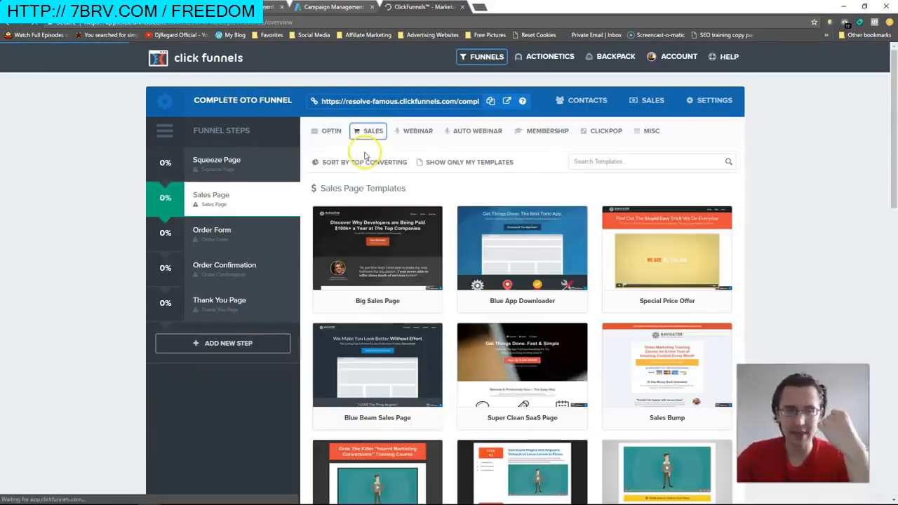
mouse_move(326, 133)
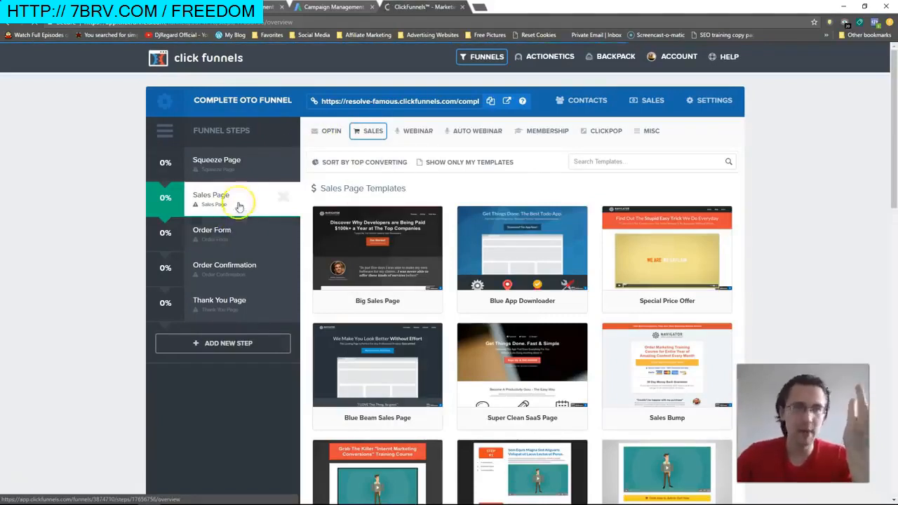
mouse_move(368, 132)
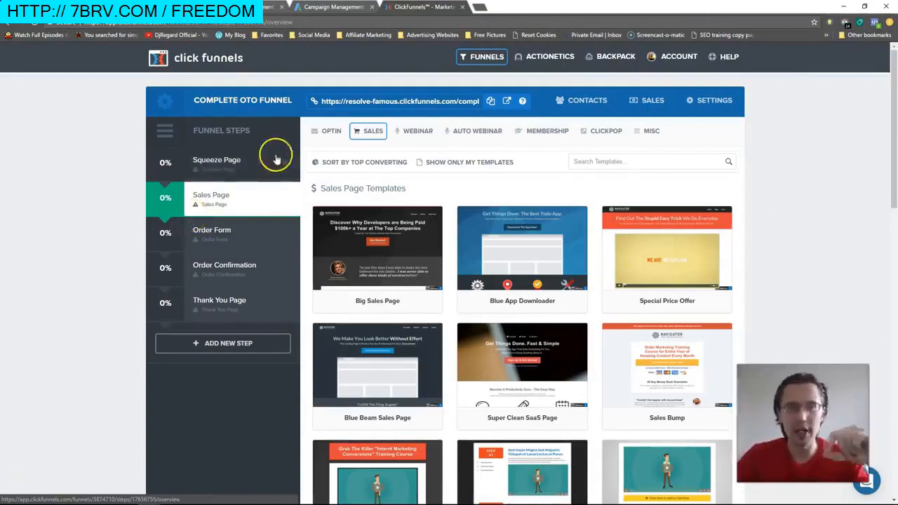
Browse the optin and sales template types and apply the Big Sales Page template to the Sales Page step
left_click(331, 131)
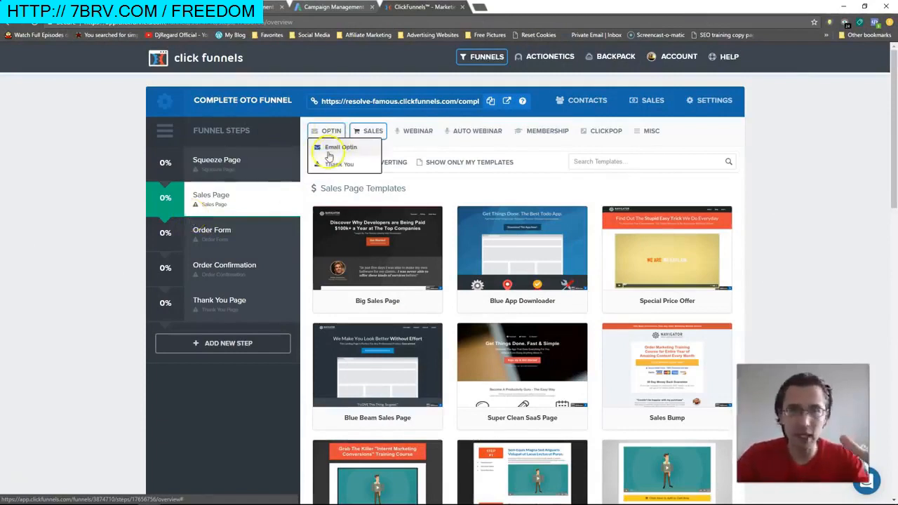
left_click(327, 132)
left_click(324, 131)
left_click(370, 132)
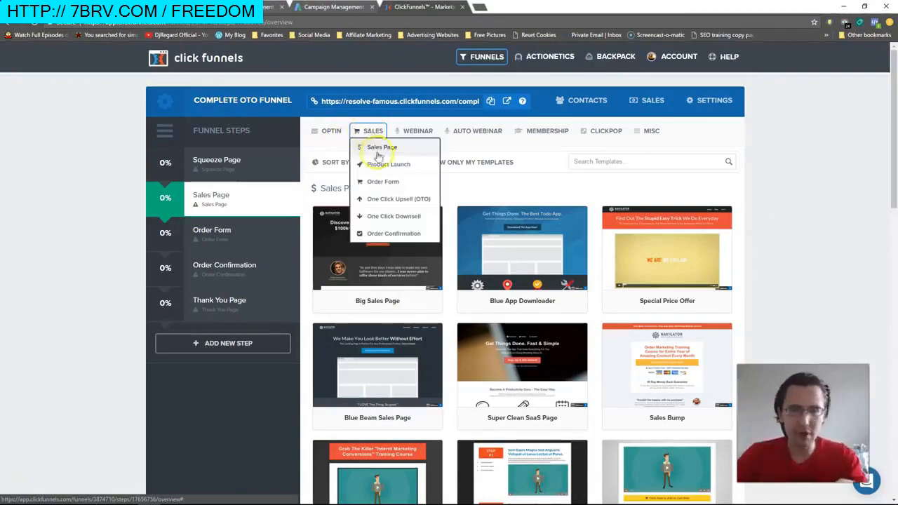
left_click(378, 154)
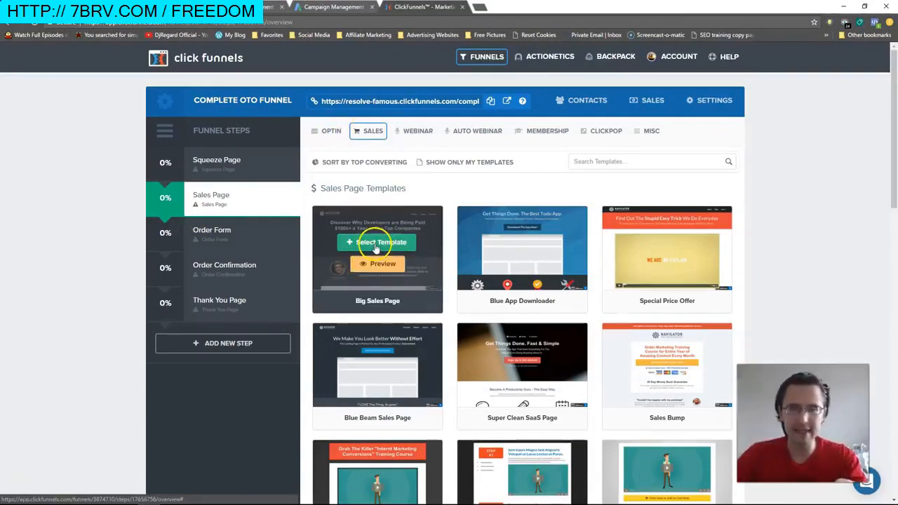
left_click(377, 244)
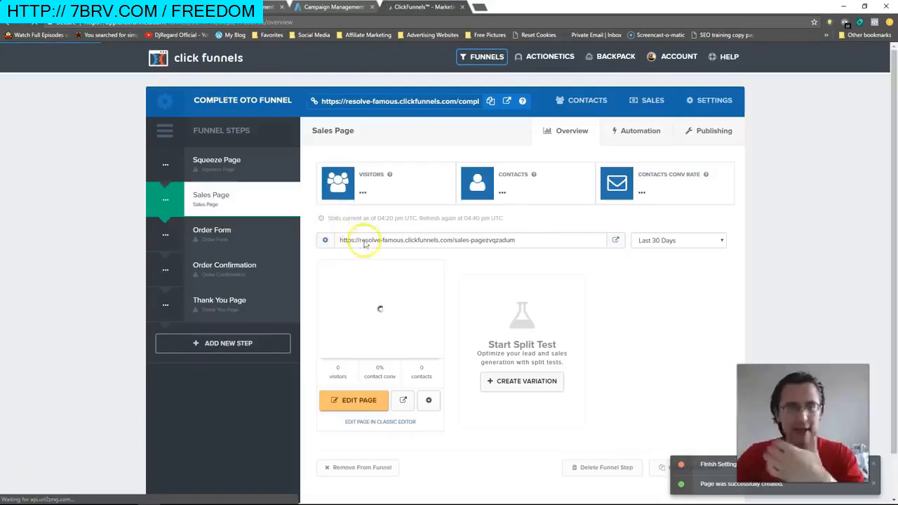
Open the sales page in the editor, examine its sections, section layouts and saved sections, and return to the funnel overview
left_click(359, 406)
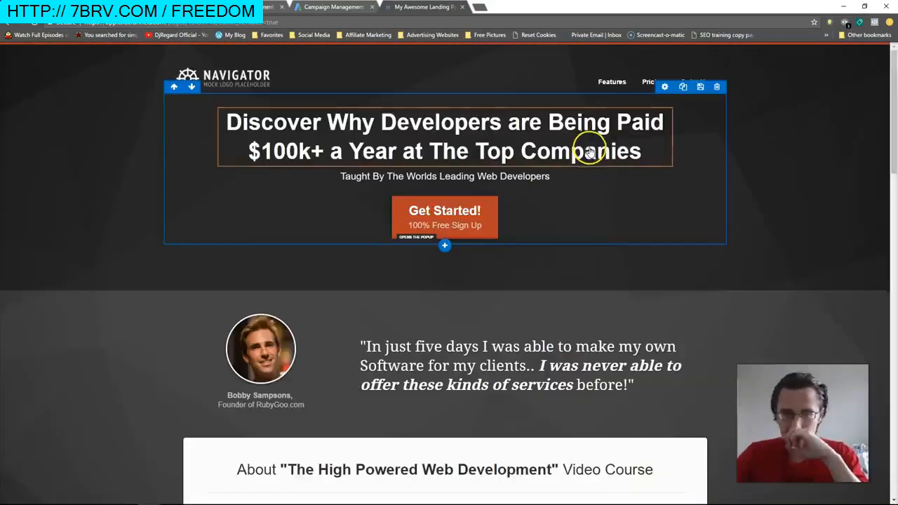
mouse_move(609, 59)
left_click(596, 94)
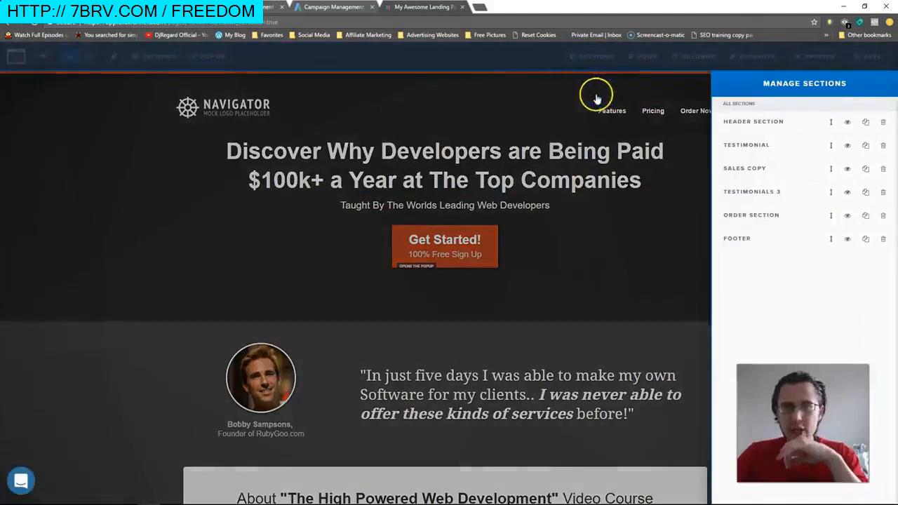
left_click(595, 57)
left_click(595, 76)
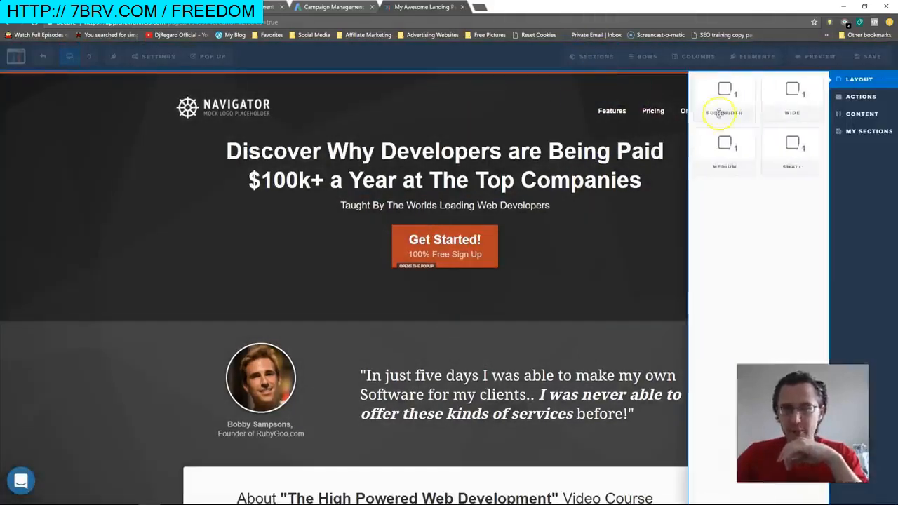
left_click(863, 135)
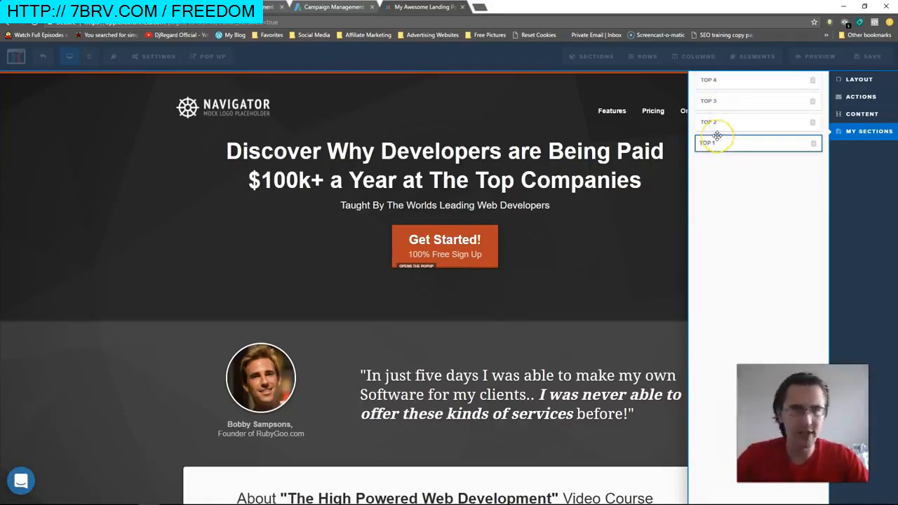
left_click_drag(725, 135, 605, 40)
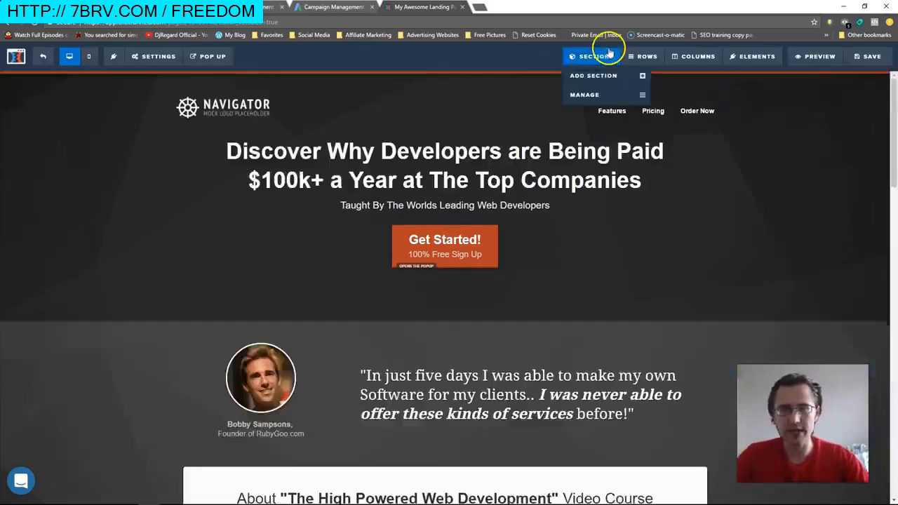
left_click(50, 59)
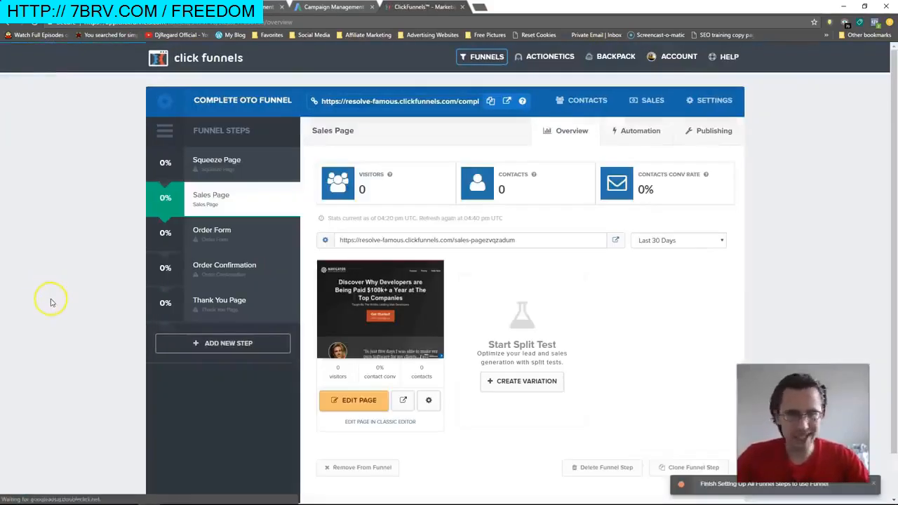
Add a funnel step named UPSELL 1 and apply the OTO Video template from the One Click Upsell (OTO) templates
left_click(234, 345)
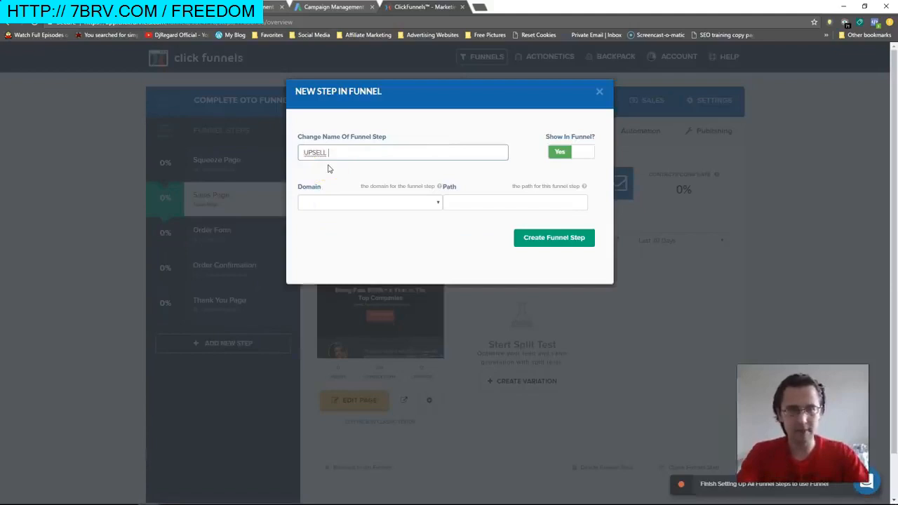
left_click(555, 237)
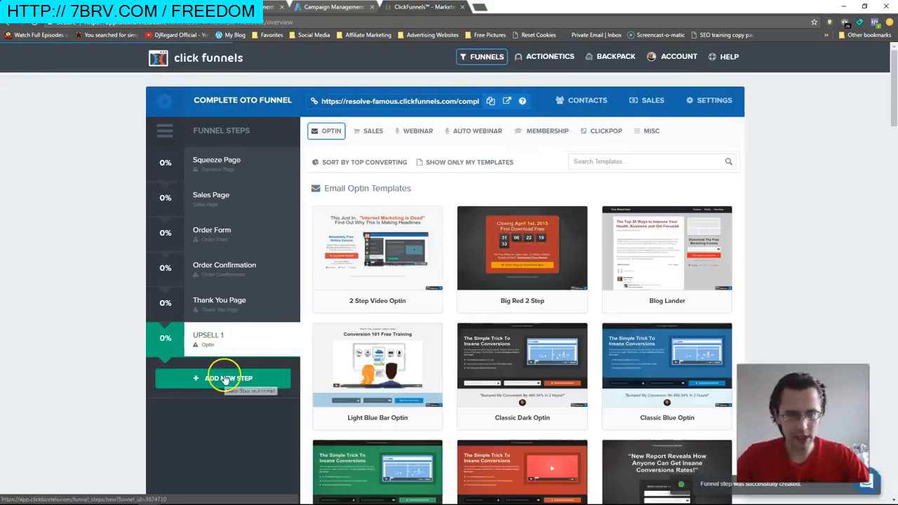
left_click(371, 131)
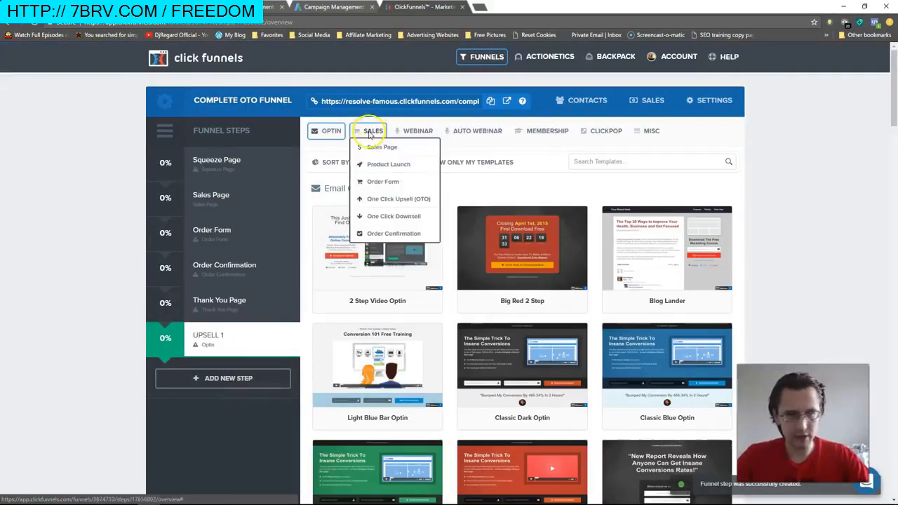
left_click(379, 201)
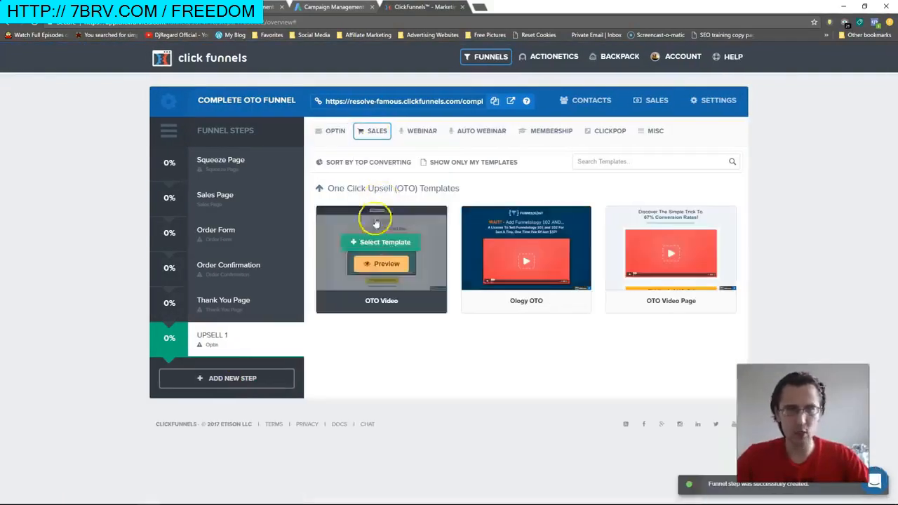
left_click(365, 242)
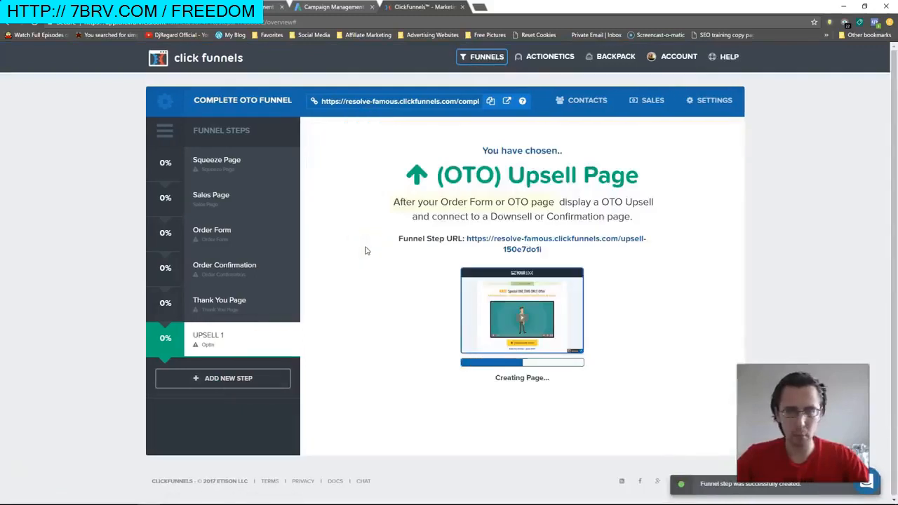
left_click(369, 253)
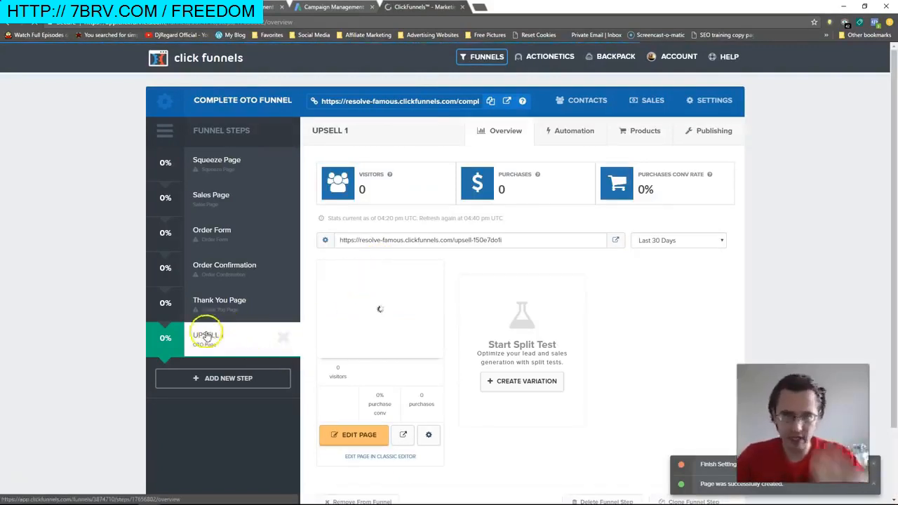
Add a funnel step named DOWNSELL 1 and move UPSELL 1 and DOWNSELL 1 between Order Form and Order Confirmation
left_click(207, 379)
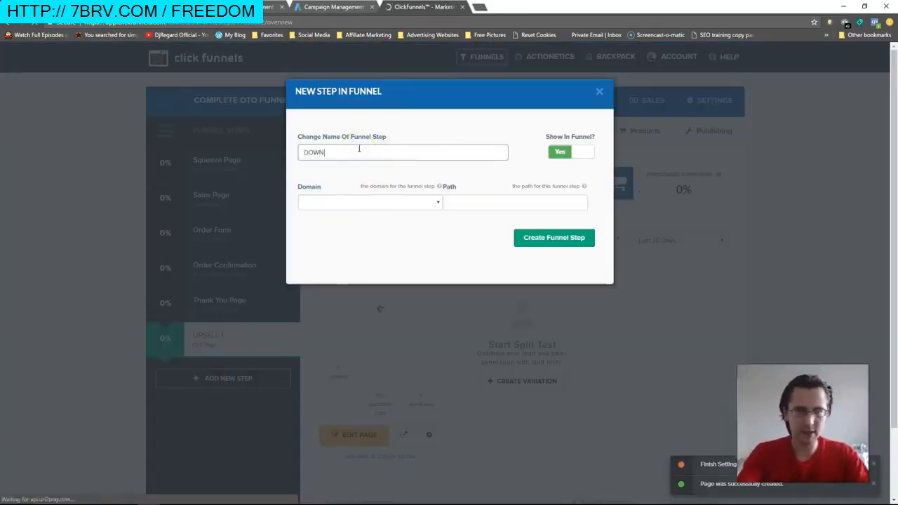
left_click(574, 238)
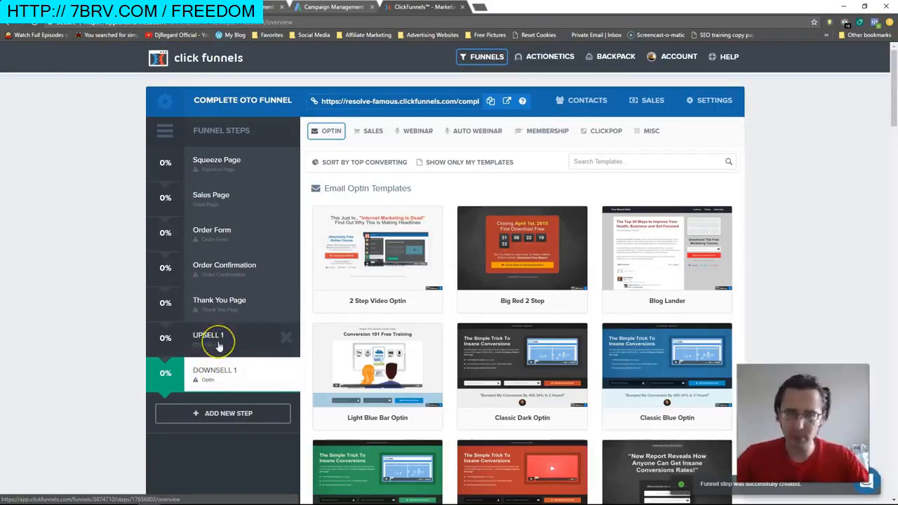
left_click_drag(219, 346, 227, 267)
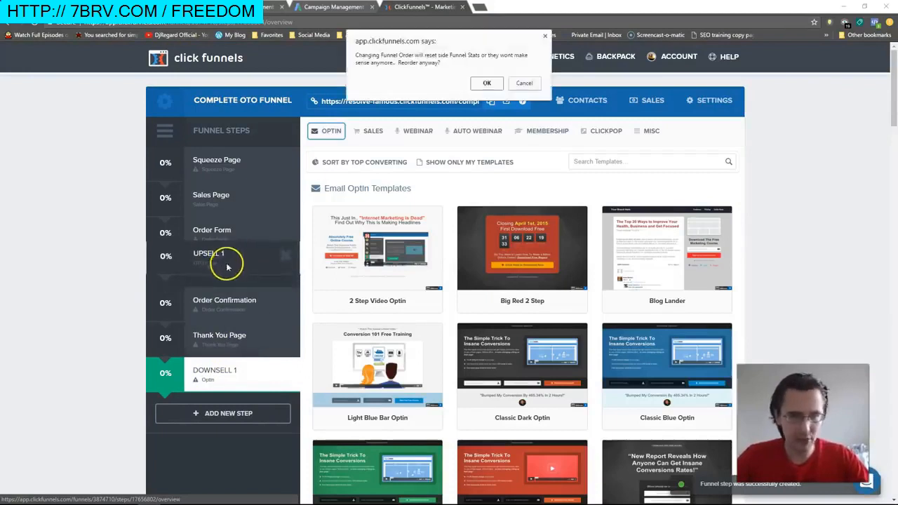
left_click(489, 84)
left_click_drag(217, 381, 231, 306)
left_click(487, 94)
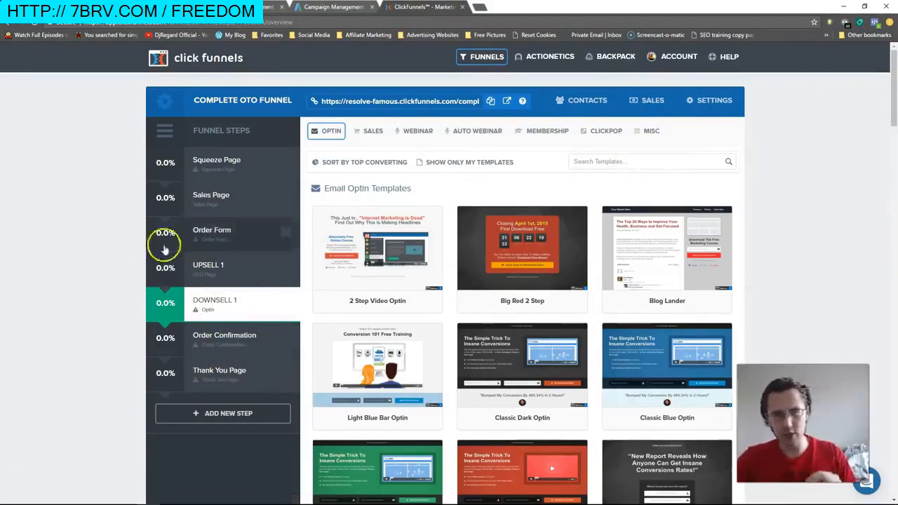
Start a new product for the UPSELL 1 step, named Product A, with Ontraport billing integration and an amount of 500
left_click(227, 276)
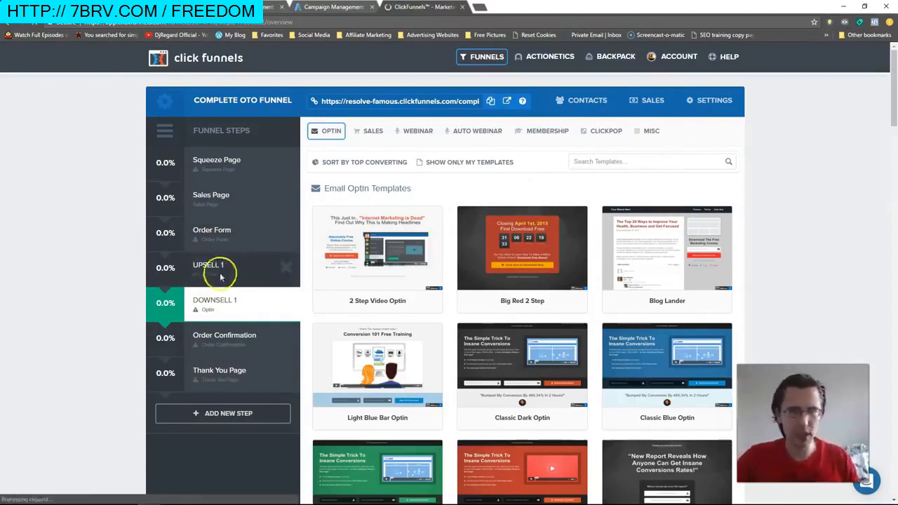
left_click(235, 207)
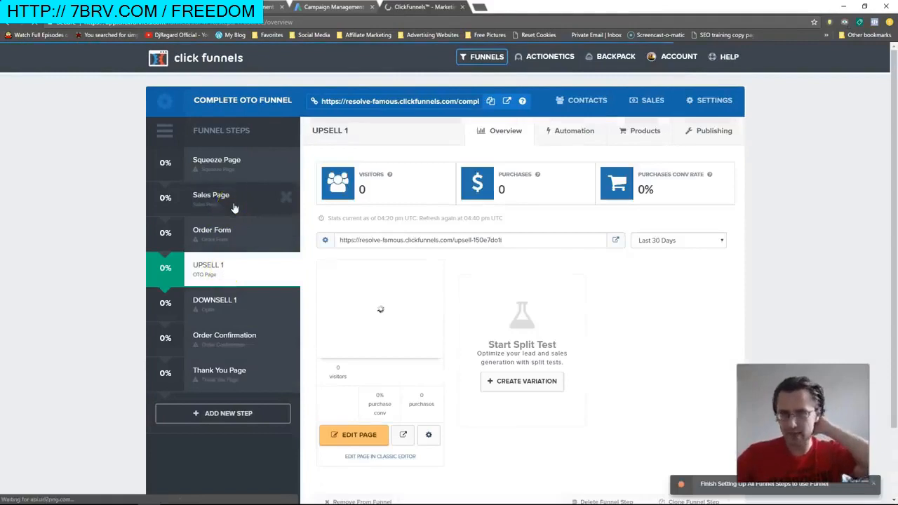
left_click(232, 279)
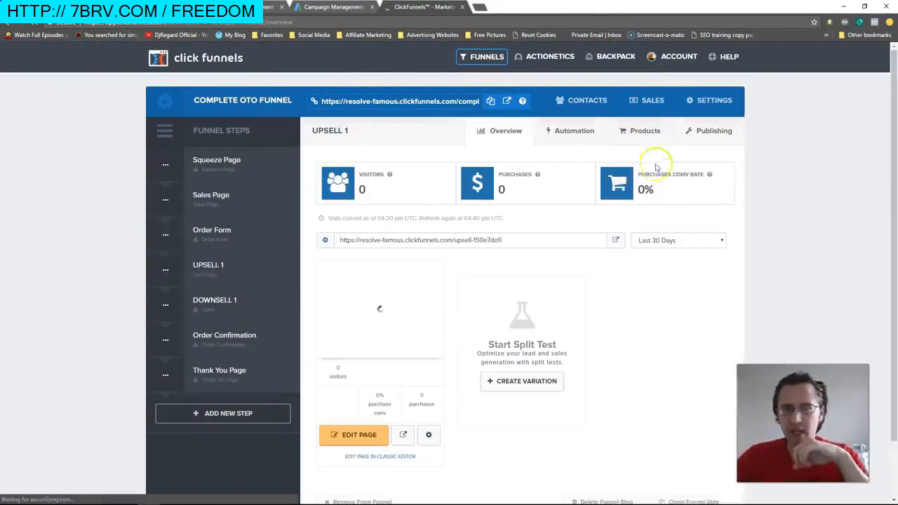
left_click(639, 134)
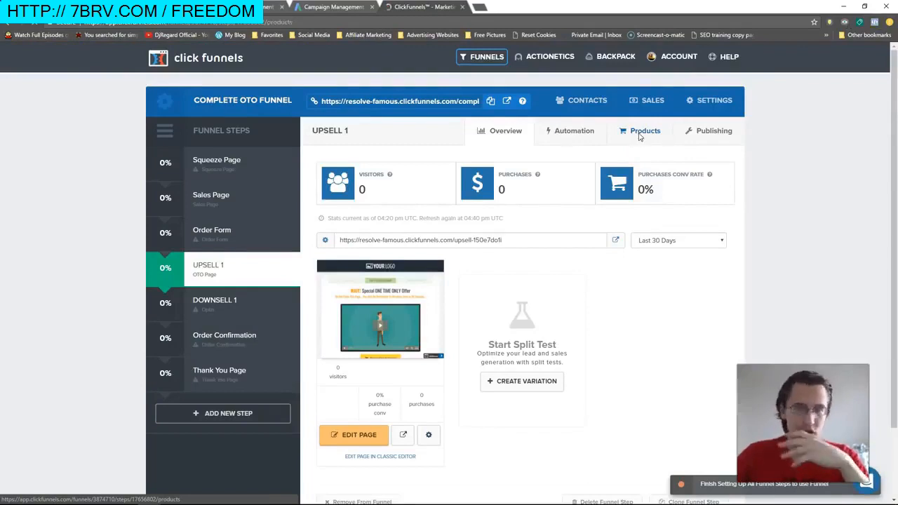
left_click(700, 252)
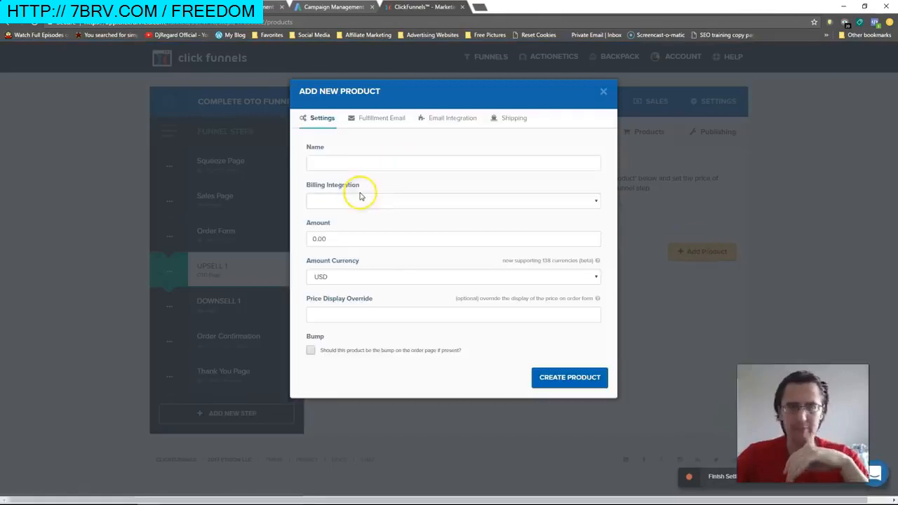
left_click(354, 203)
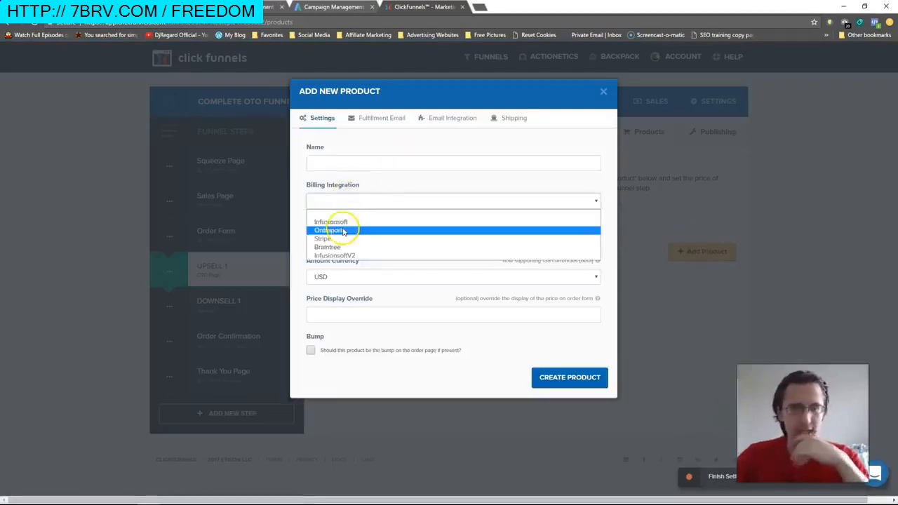
left_click(333, 230)
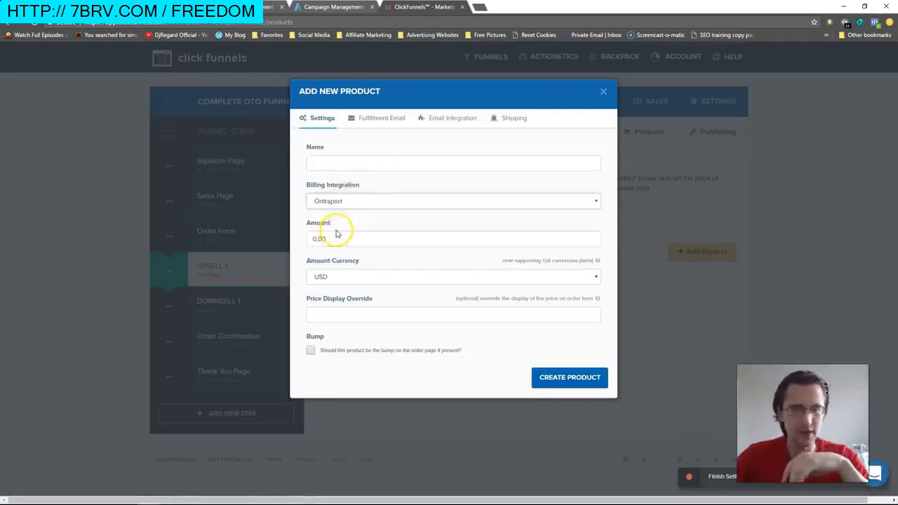
left_click(326, 162)
type("Product A")
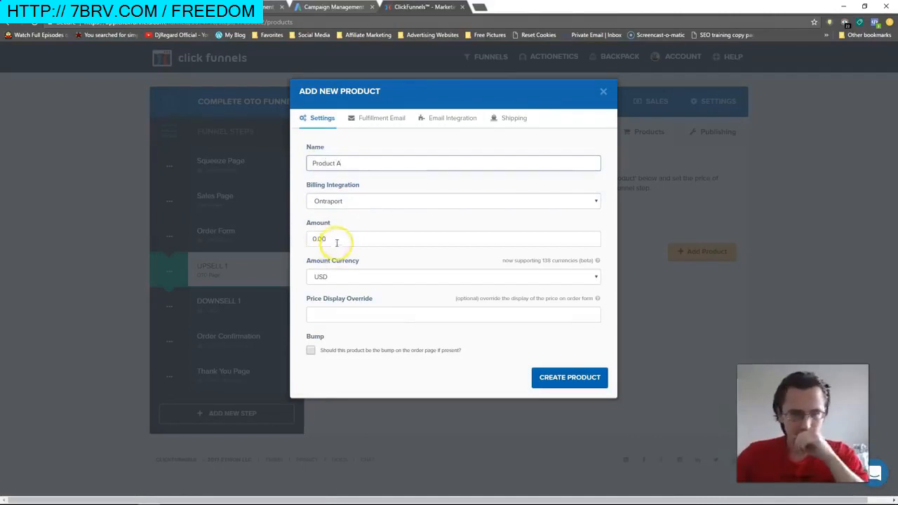
double_click(319, 238)
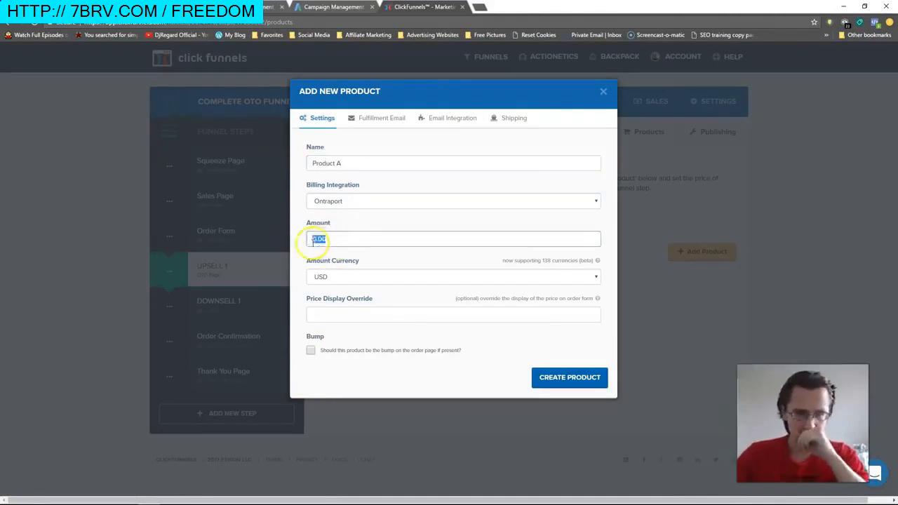
type("500")
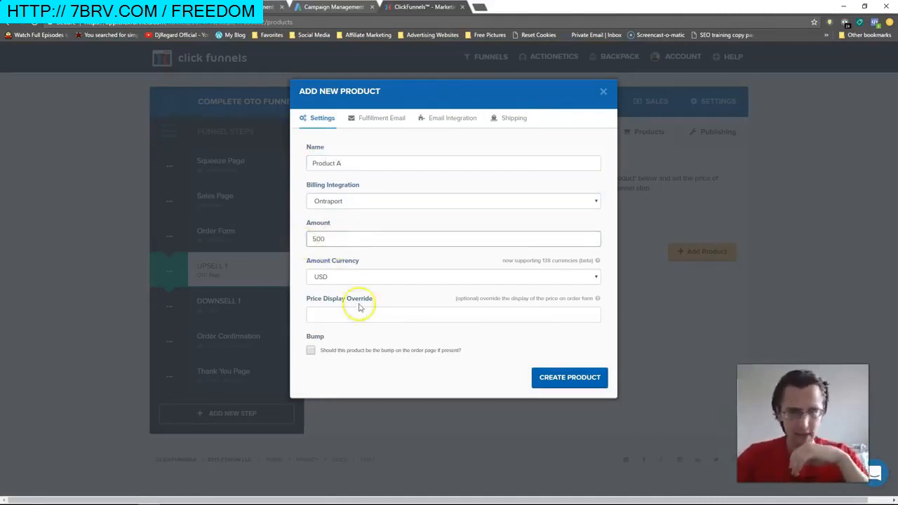
Set the price display override to "20% Discount - $500" and create the product
left_click_drag(373, 299, 305, 303)
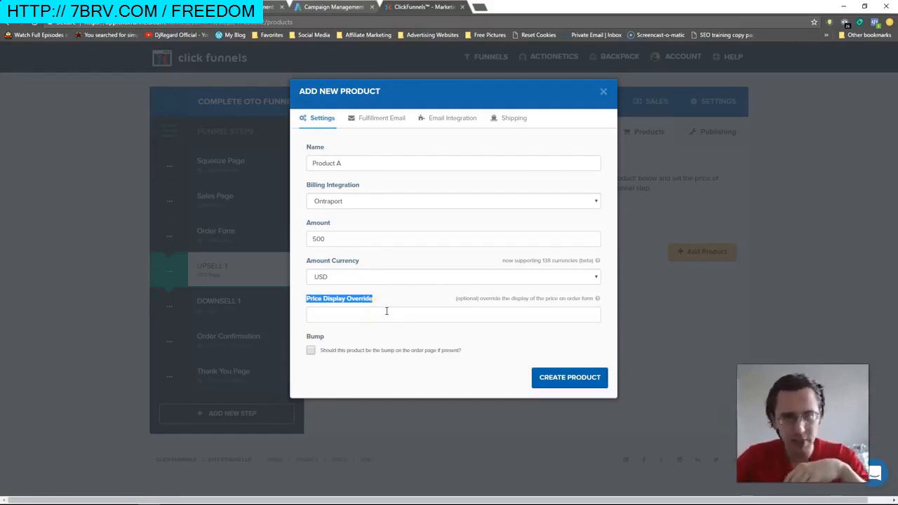
left_click(347, 306)
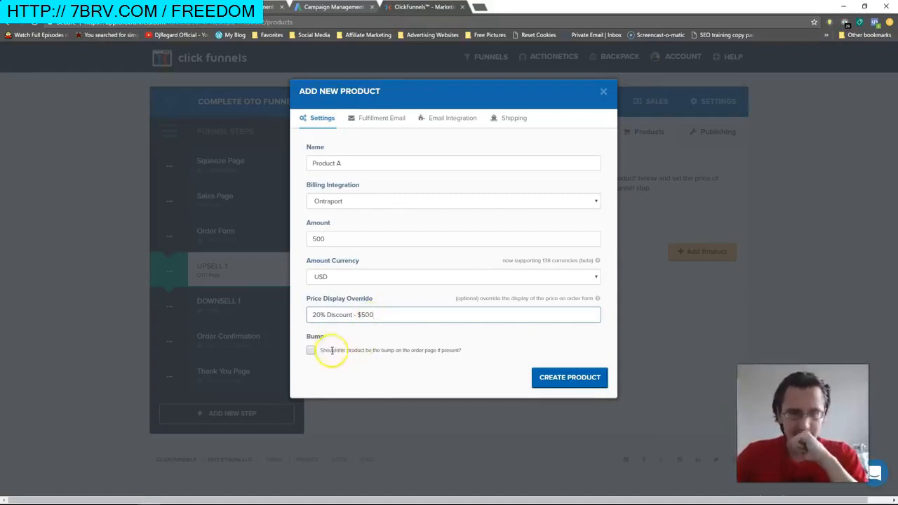
triple_click(461, 353)
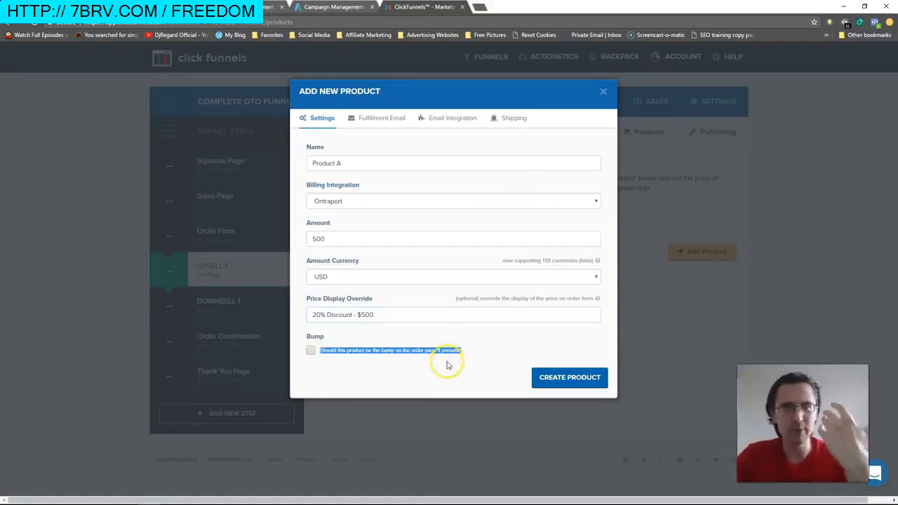
left_click(570, 379)
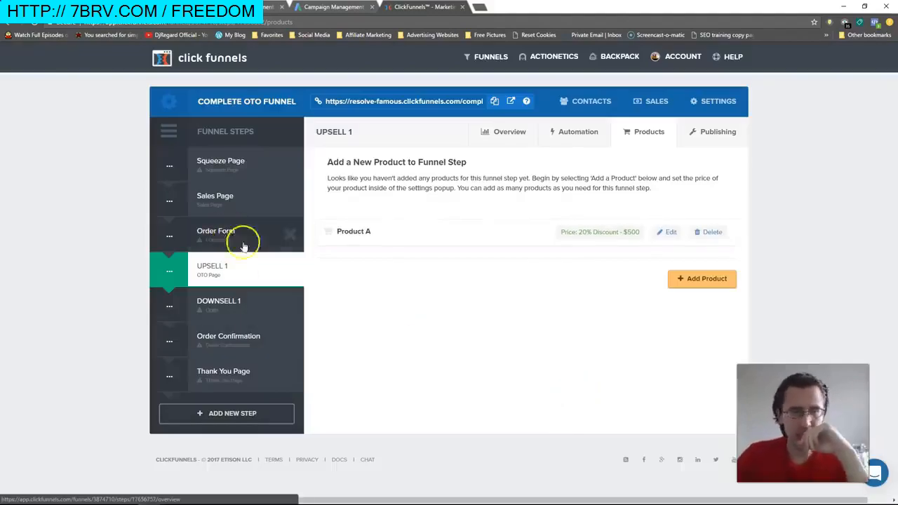
Apply the Order Page v1 template to the Order Form funnel step
left_click(232, 264)
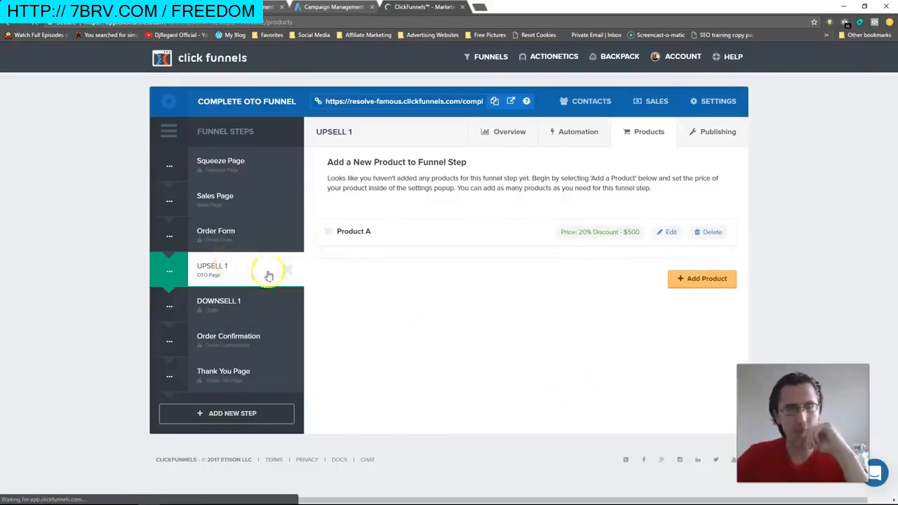
left_click(215, 245)
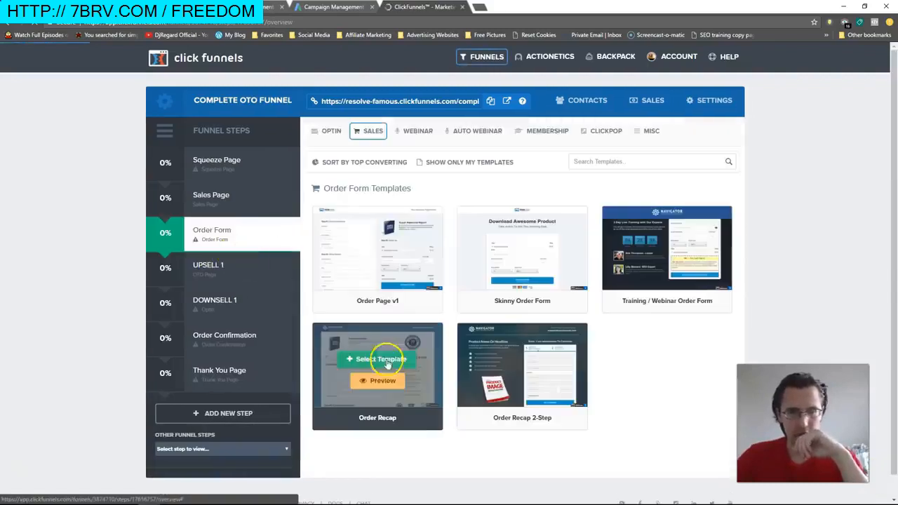
left_click(377, 242)
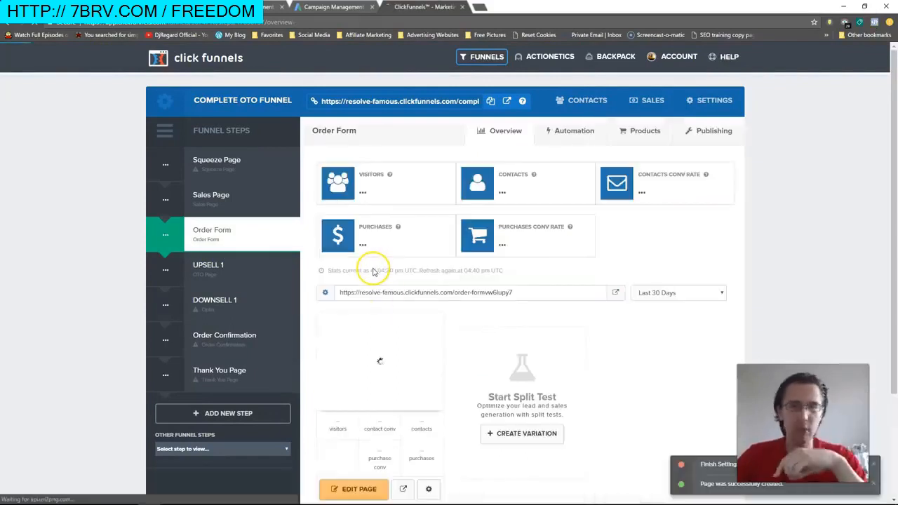
Open the order form page in the editor and add an Order Bump element below the Complete Order button
left_click(356, 492)
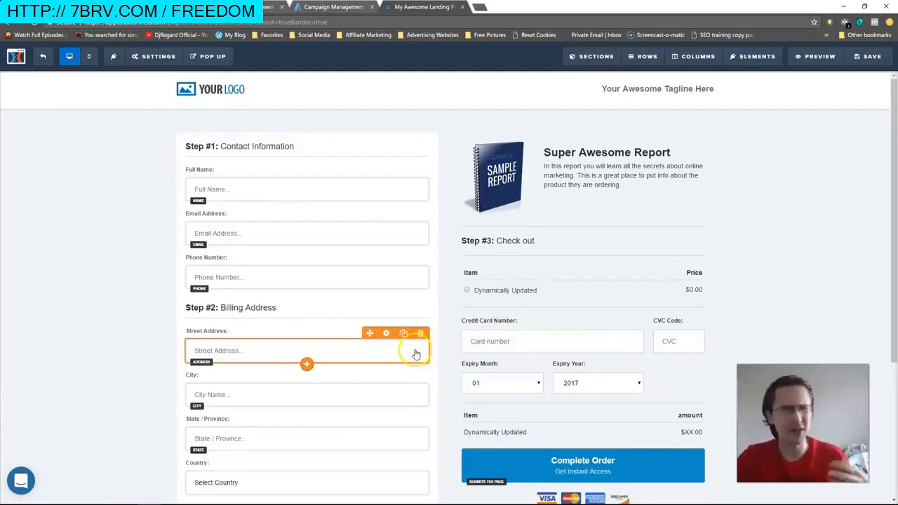
scroll(491, 362, "down", 1)
scroll(514, 364, "down", 4)
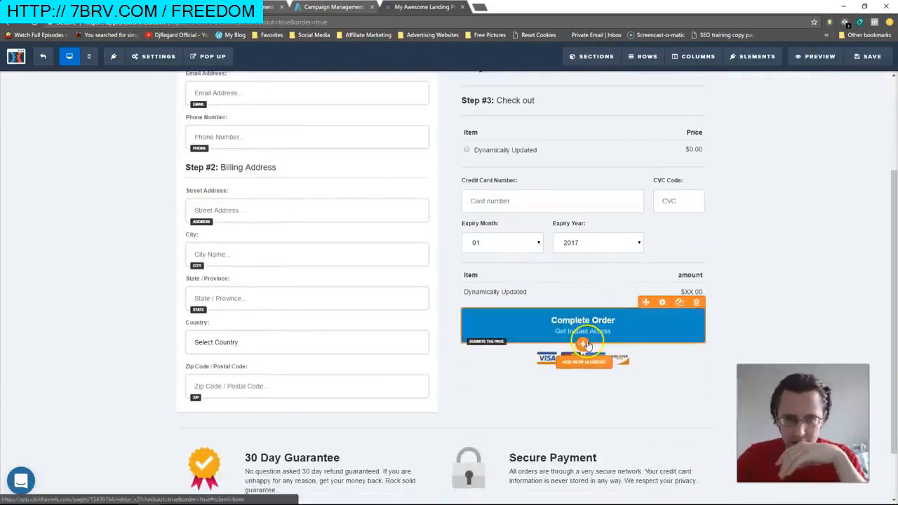
left_click(585, 344)
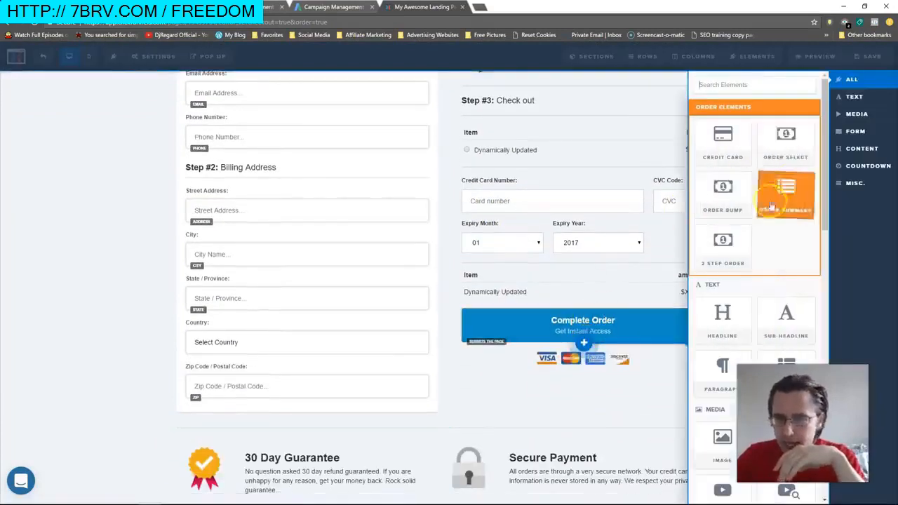
left_click(742, 191)
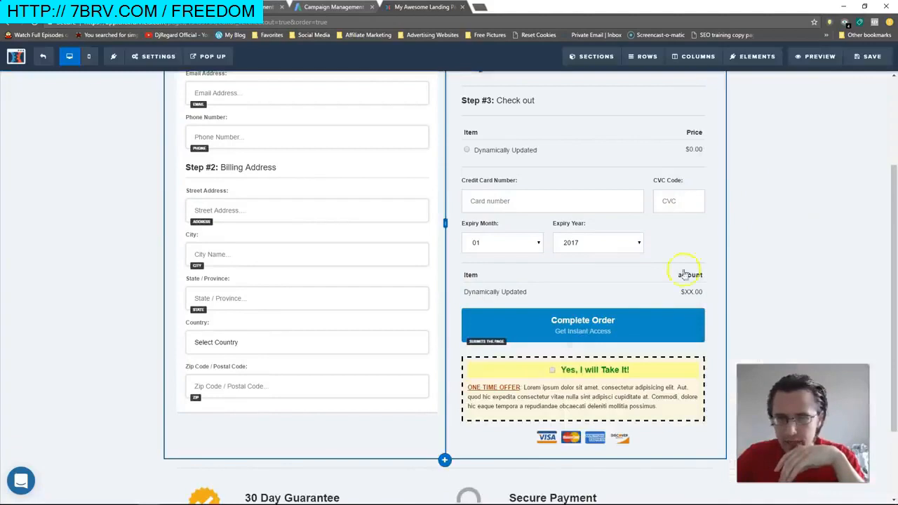
Examine the order bump on the page and its headline, offer text, font and color settings
left_click(557, 397)
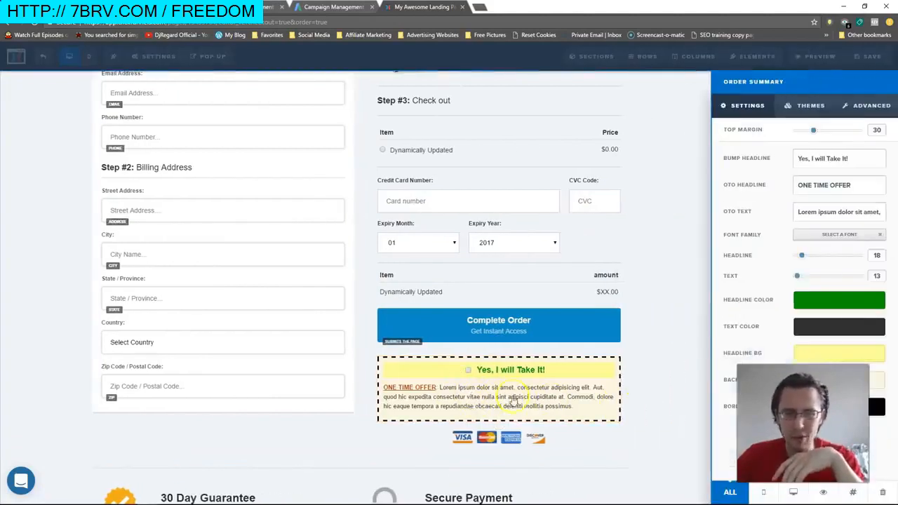
left_click(674, 374)
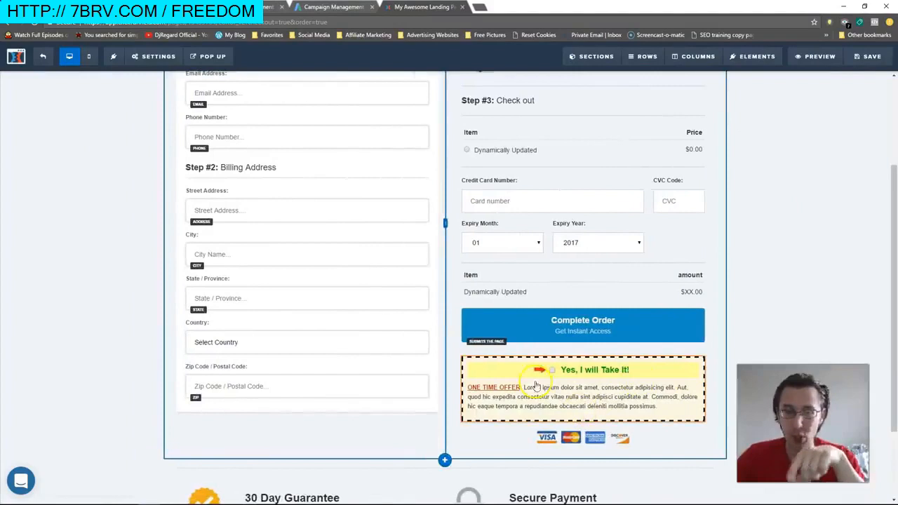
left_click(558, 379)
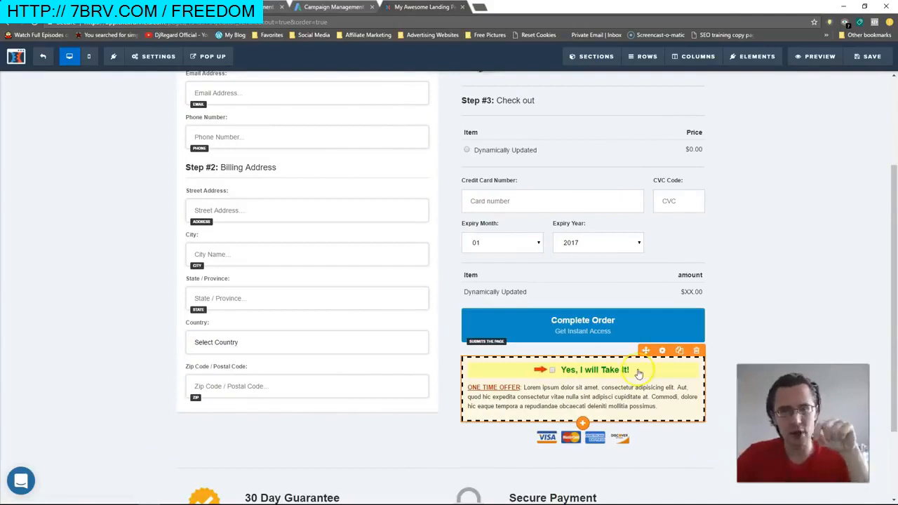
left_click(658, 368)
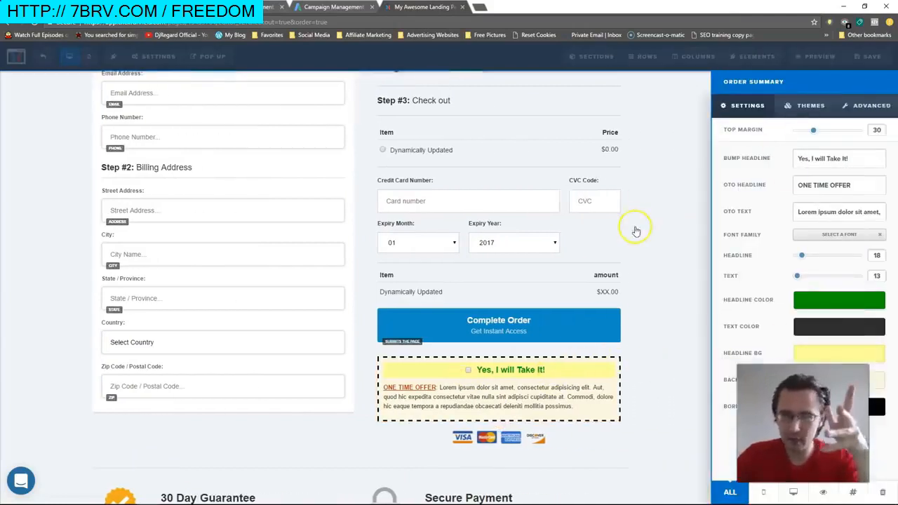
Close the order bump settings, save the order form page and return to the funnel overview
left_click(582, 279)
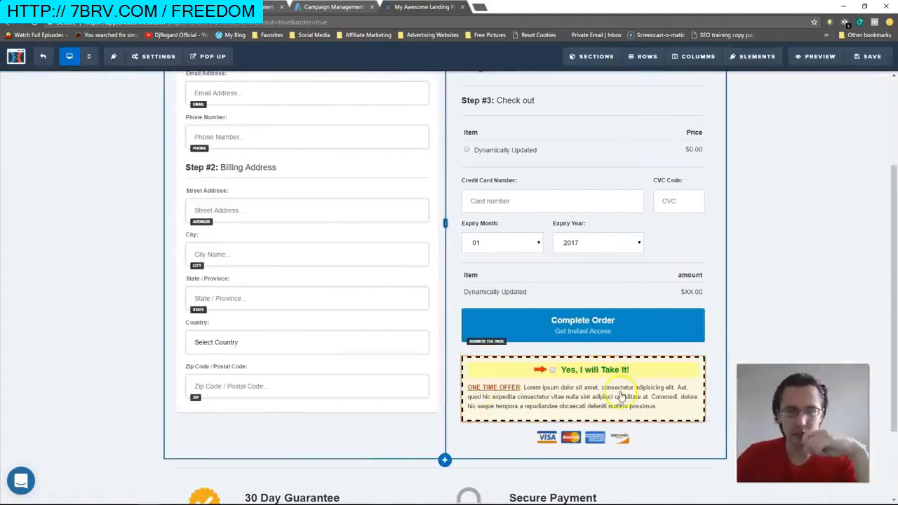
scroll(562, 238, "up", 3)
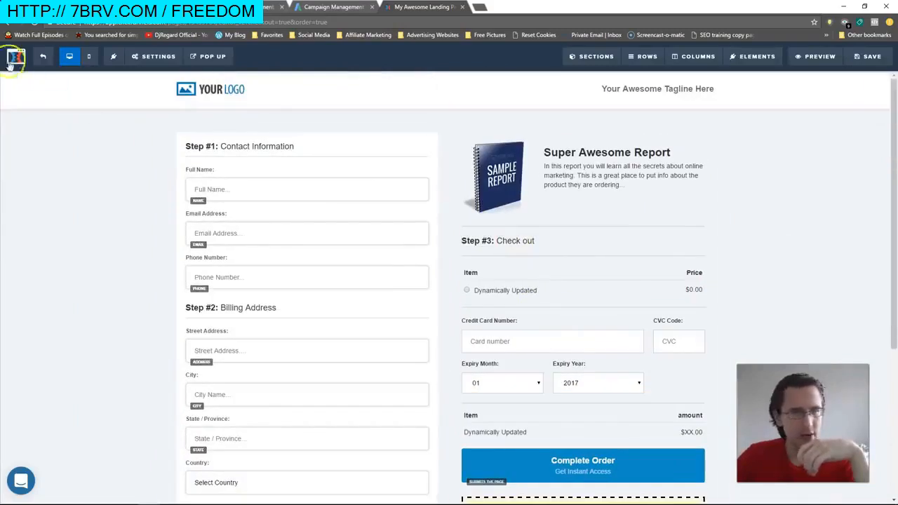
left_click(873, 56)
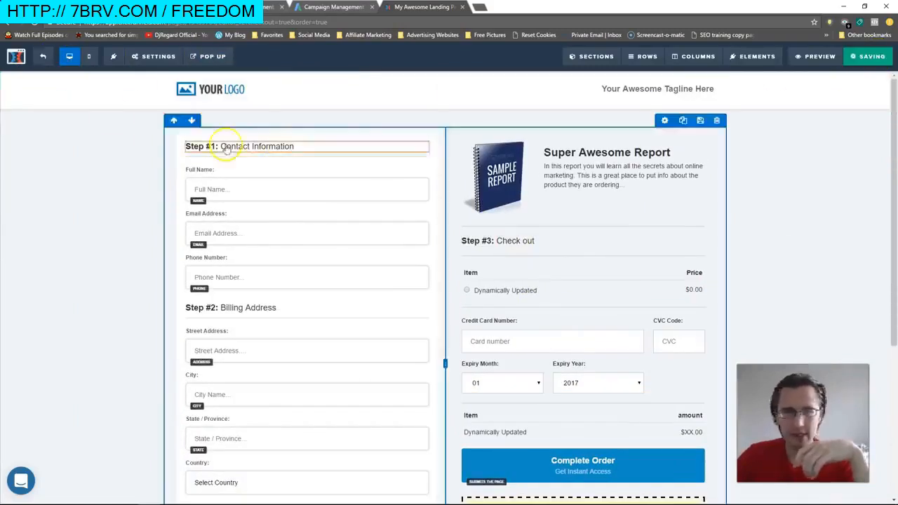
left_click(531, 216)
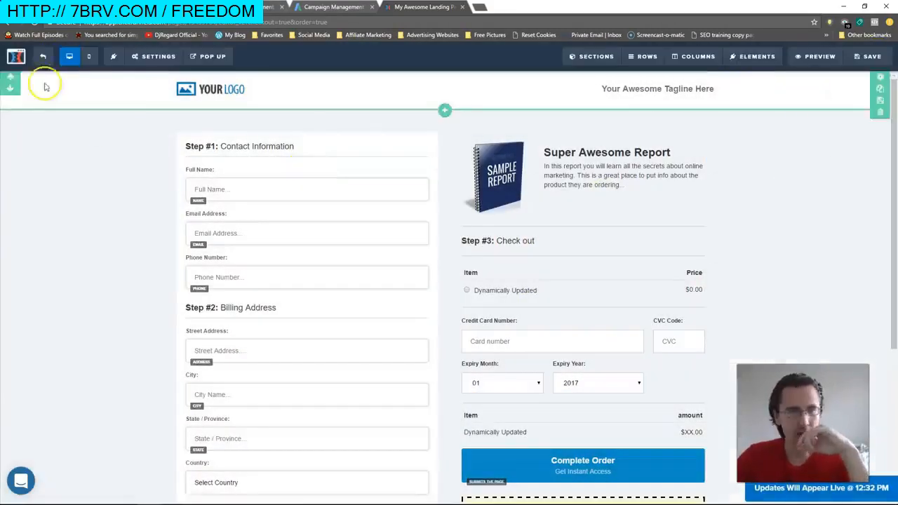
left_click(42, 56)
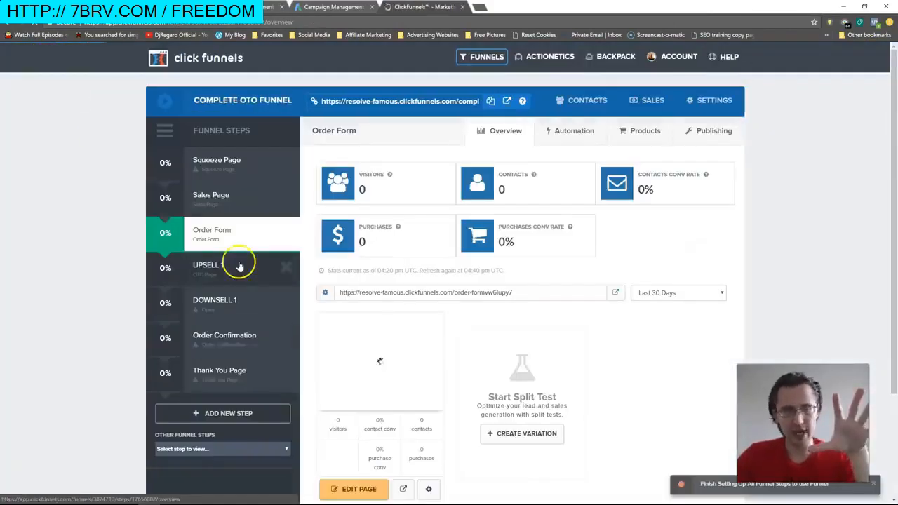
Apply the OTO Video one-click downsell template to the DOWNSELL 1 funnel step
left_click(229, 305)
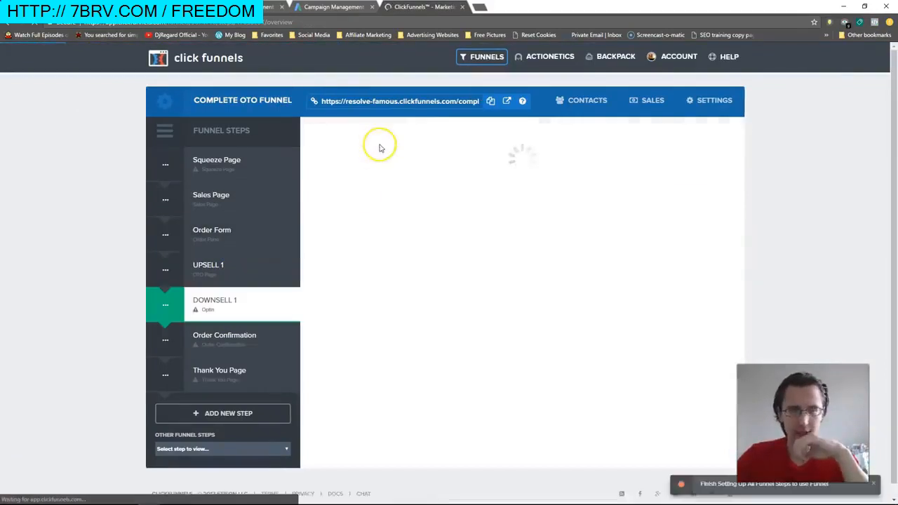
mouse_move(374, 137)
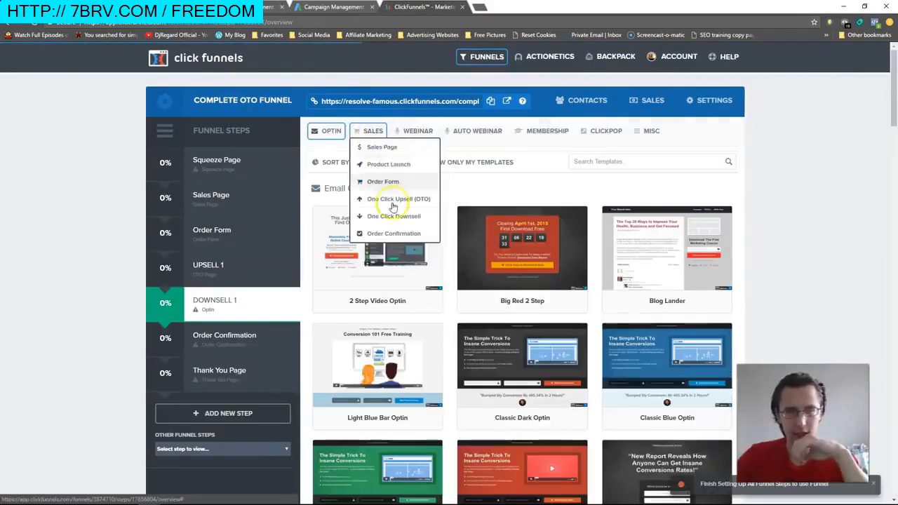
left_click(393, 216)
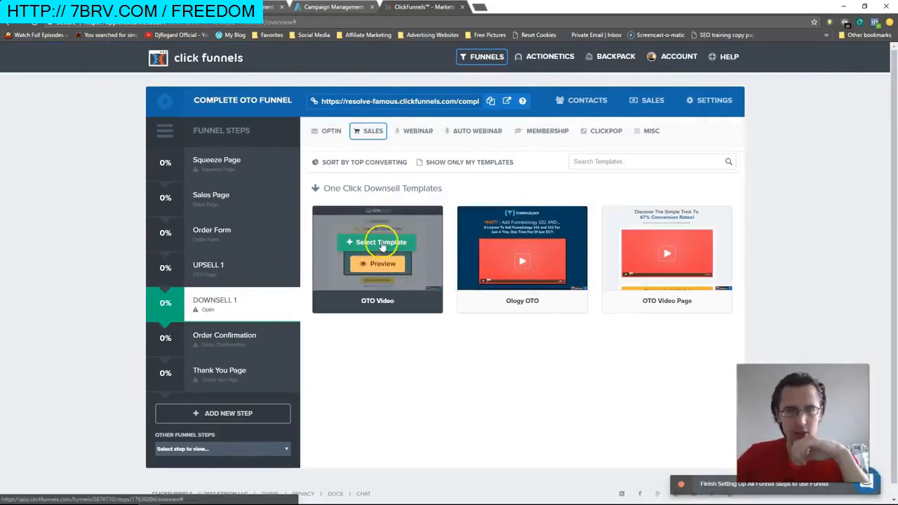
left_click(382, 245)
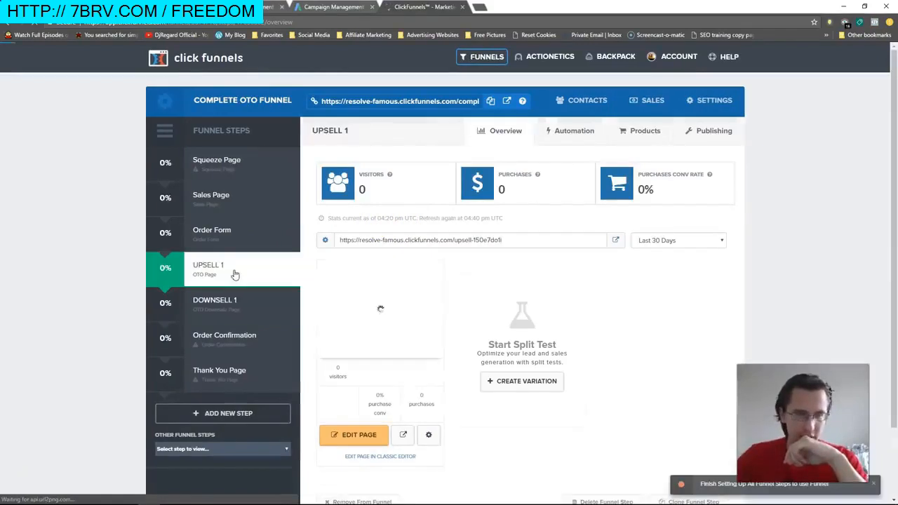
Open the UPSELL 1 page in the editor and check the action assigned to the Download Now! button
left_click(231, 300)
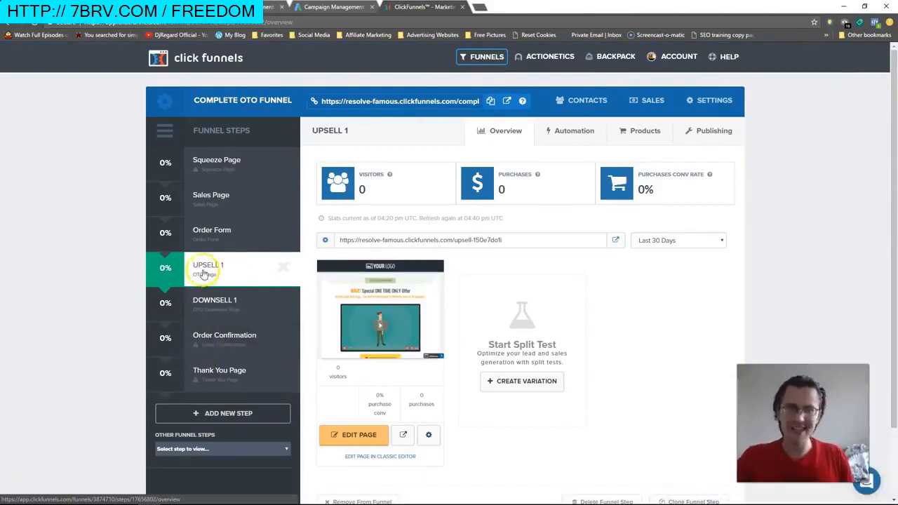
left_click(241, 312)
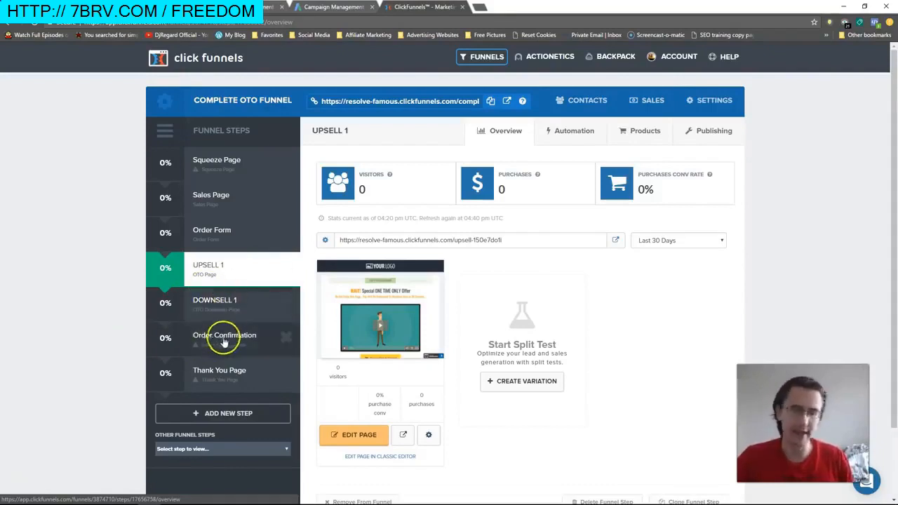
left_click(358, 435)
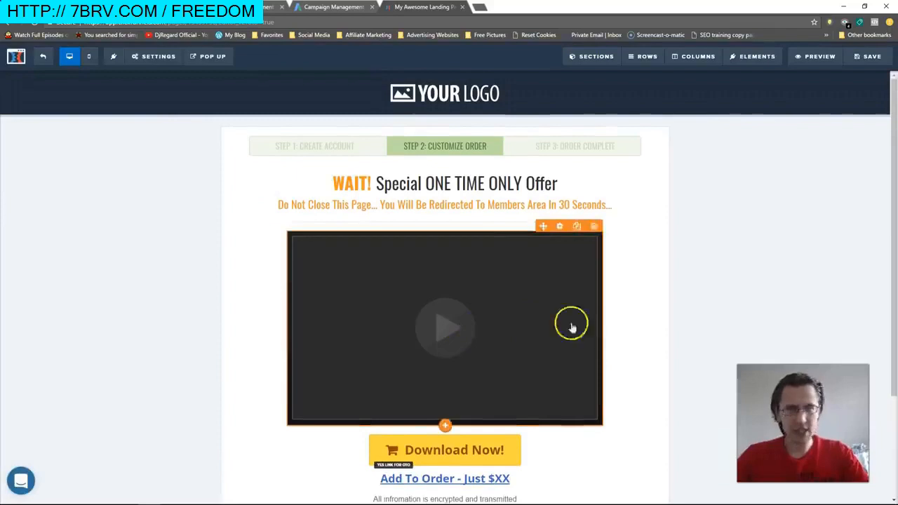
scroll(702, 305, "down", 2)
mouse_move(541, 314)
left_click(614, 294)
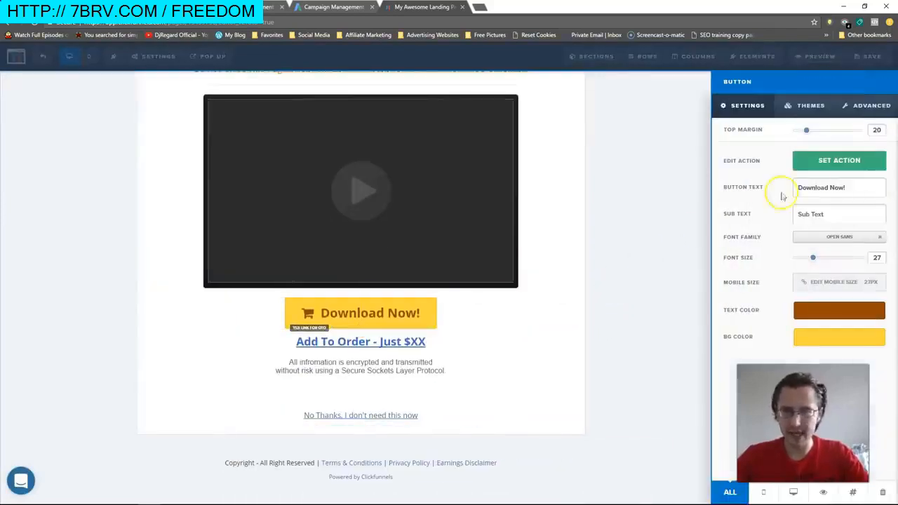
left_click(807, 164)
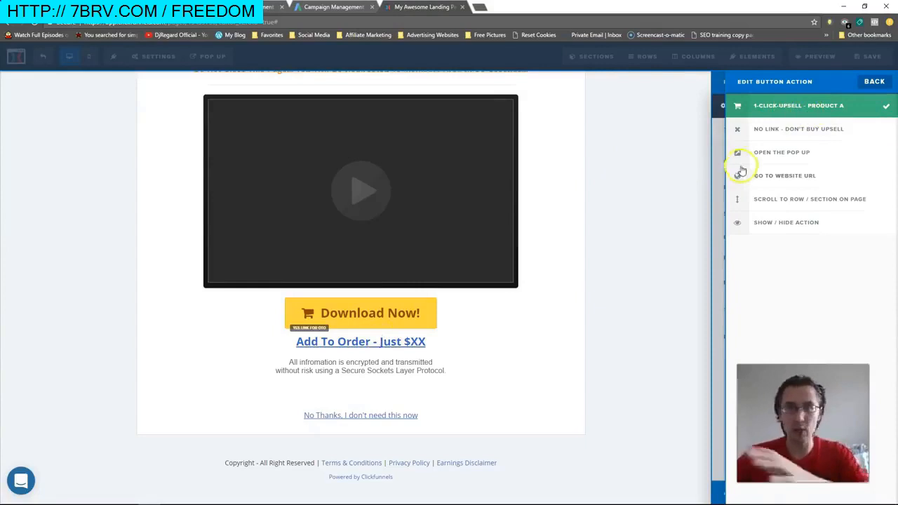
left_click(590, 287)
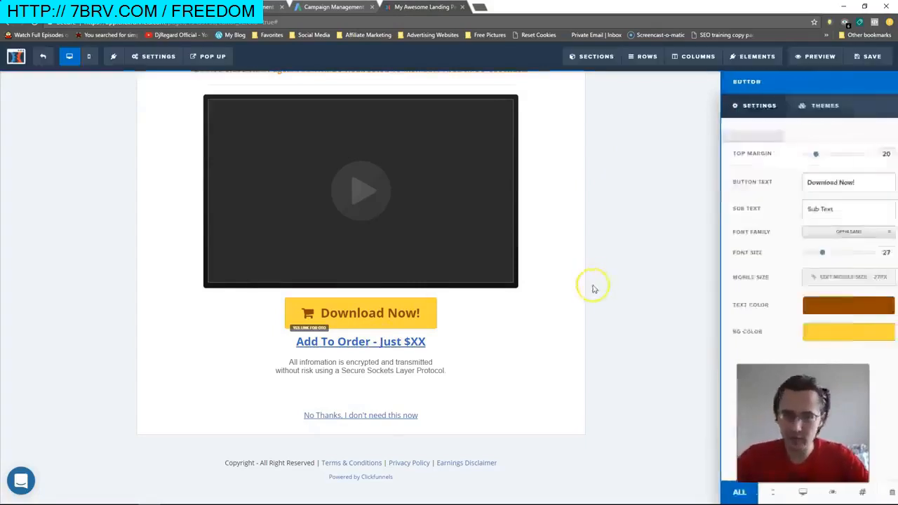
left_click(591, 288)
Inspect the "No Thanks, I don't need this now" link target and compare it with the Download Now! button's action options
left_click(467, 416)
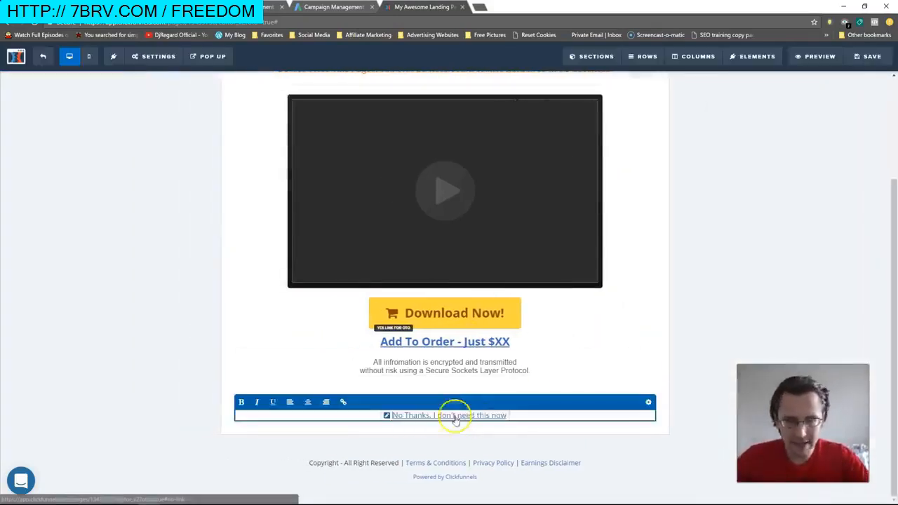
left_click(386, 416)
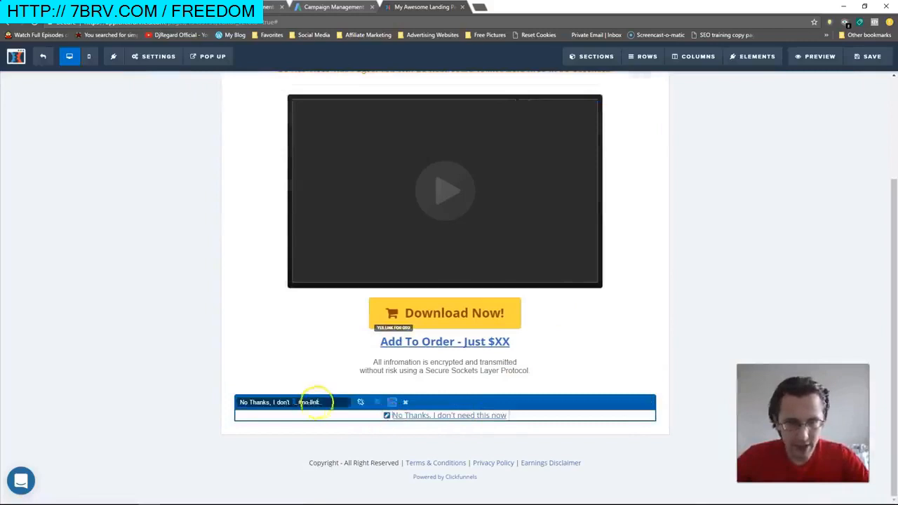
left_click_drag(327, 403, 303, 402)
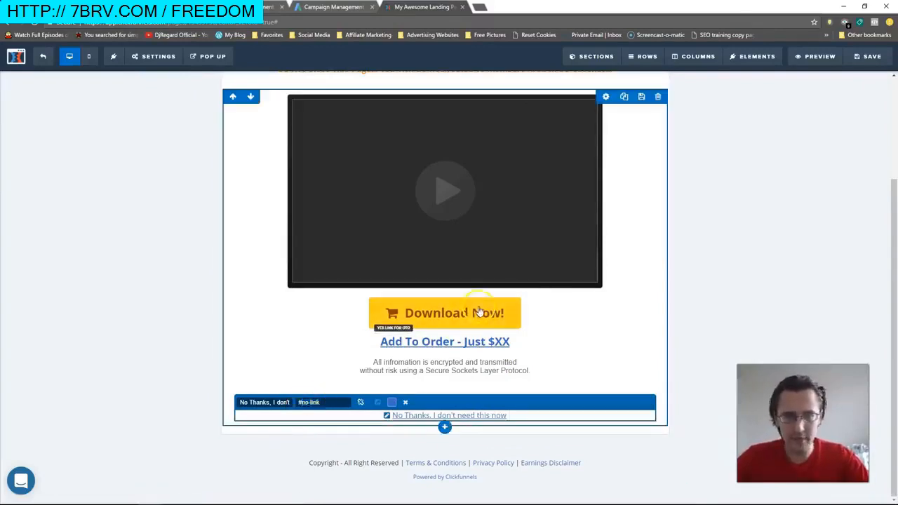
left_click(611, 295)
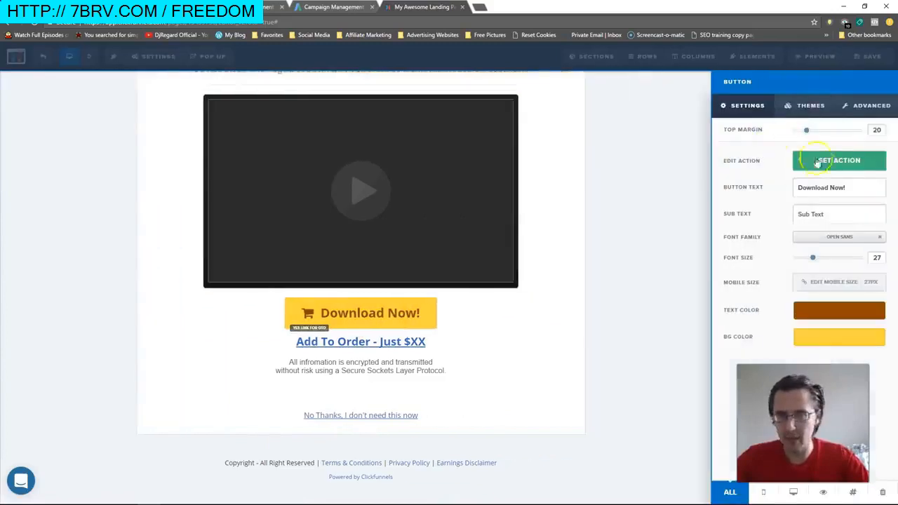
left_click(816, 161)
left_click(759, 128)
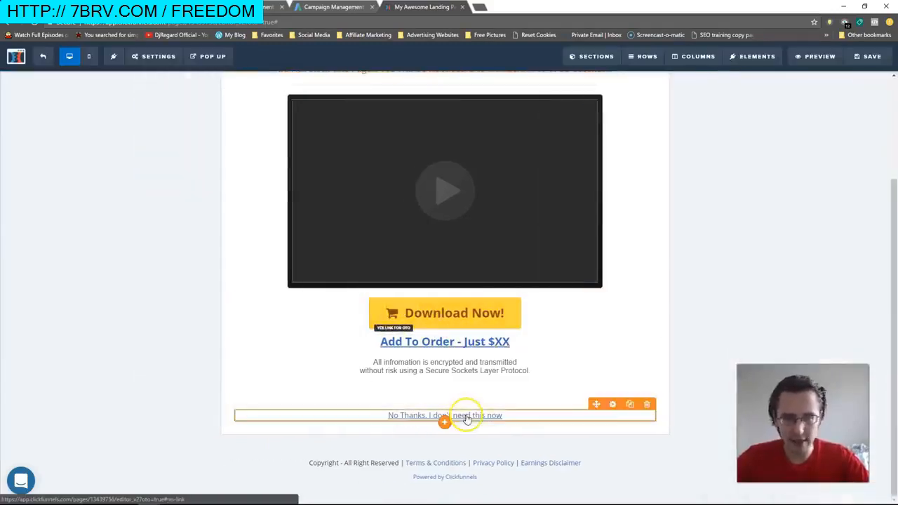
Reopen the URL of the upsell page's No Thanks link and review it alongside the Download Now! button
left_click(467, 419)
left_click(387, 416)
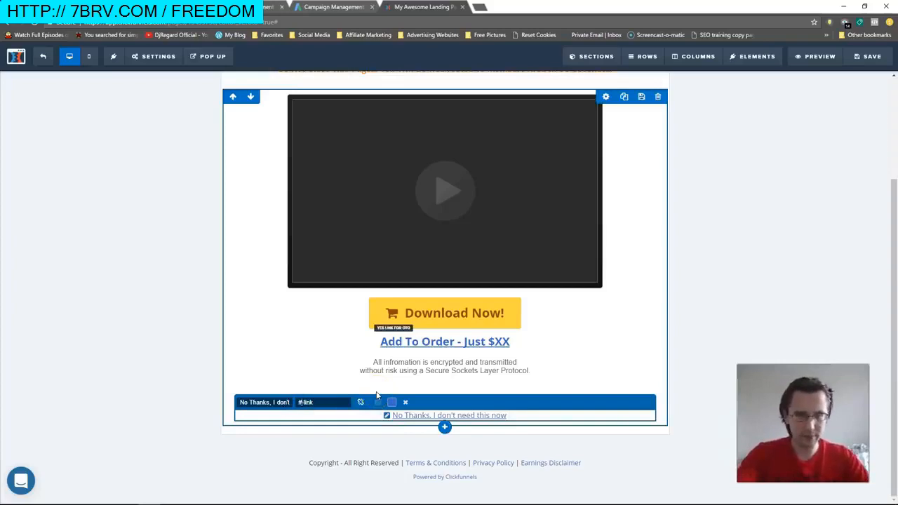
left_click(310, 403)
left_click(838, 283)
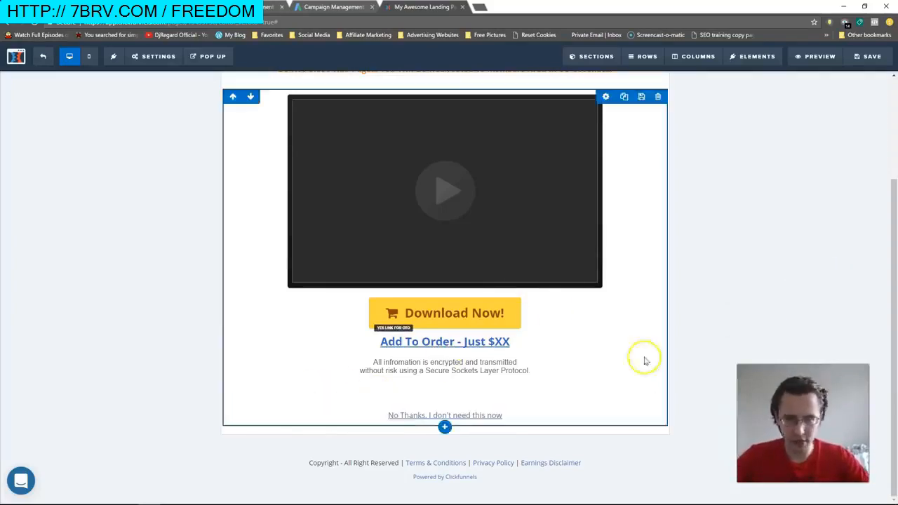
scroll(582, 344, "up", 1)
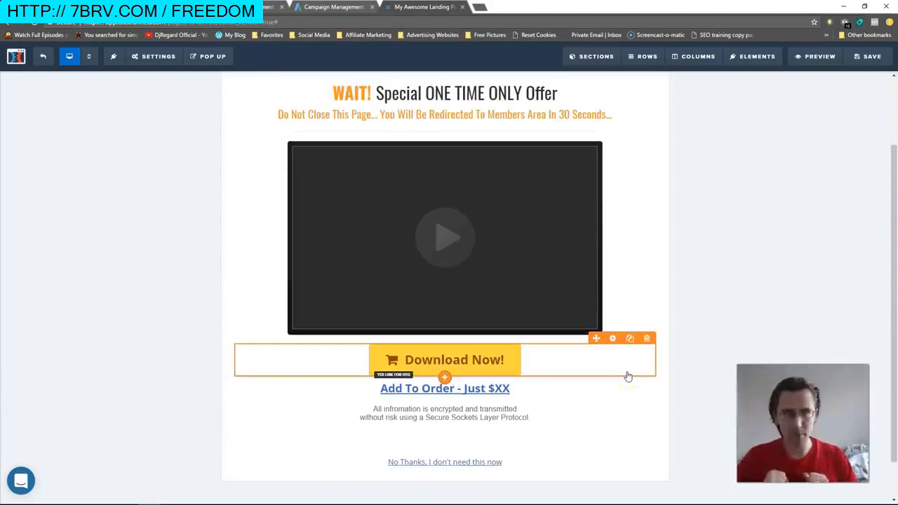
left_click(540, 364)
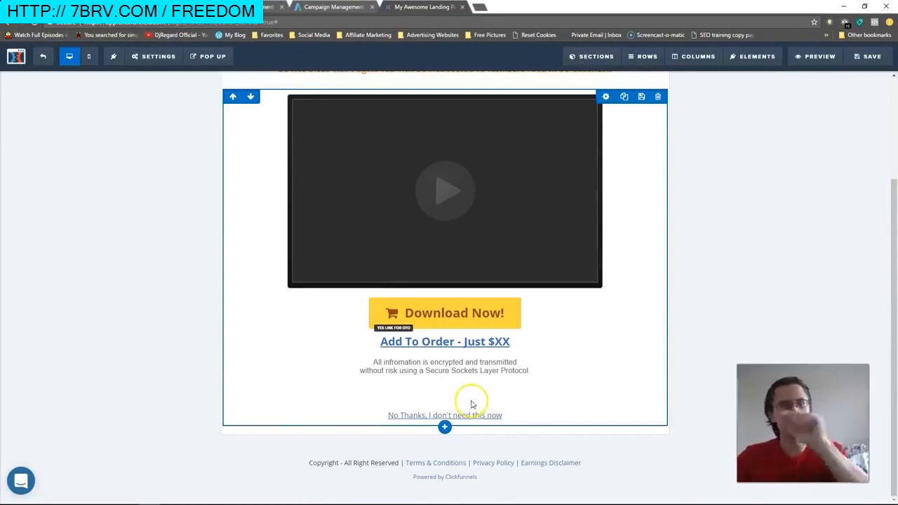
left_click(425, 416)
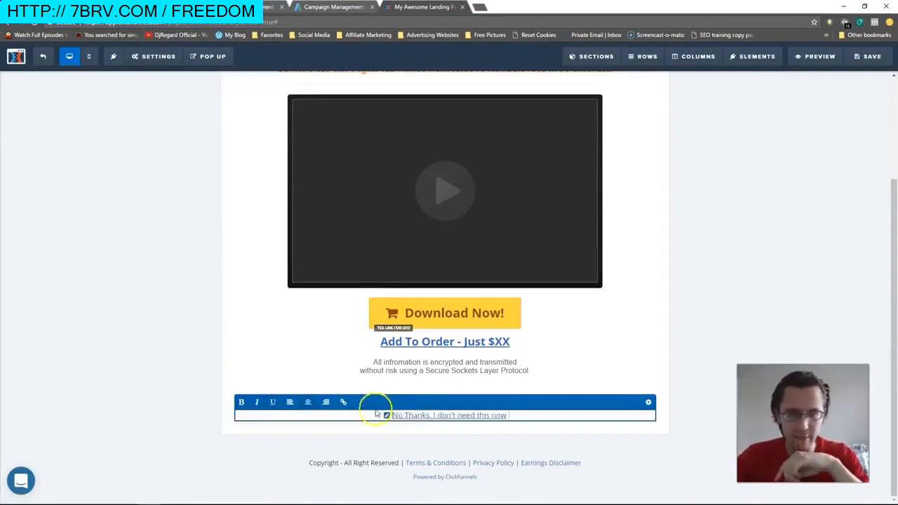
left_click(719, 280)
Save the UPSELL 1 page and return to the funnel overview
scroll(807, 176, "up", 3)
left_click(870, 56)
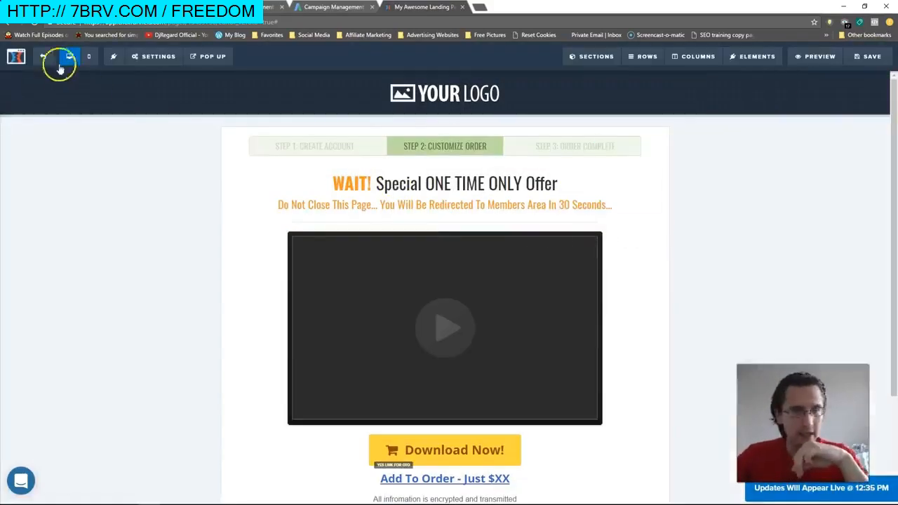
left_click(55, 59)
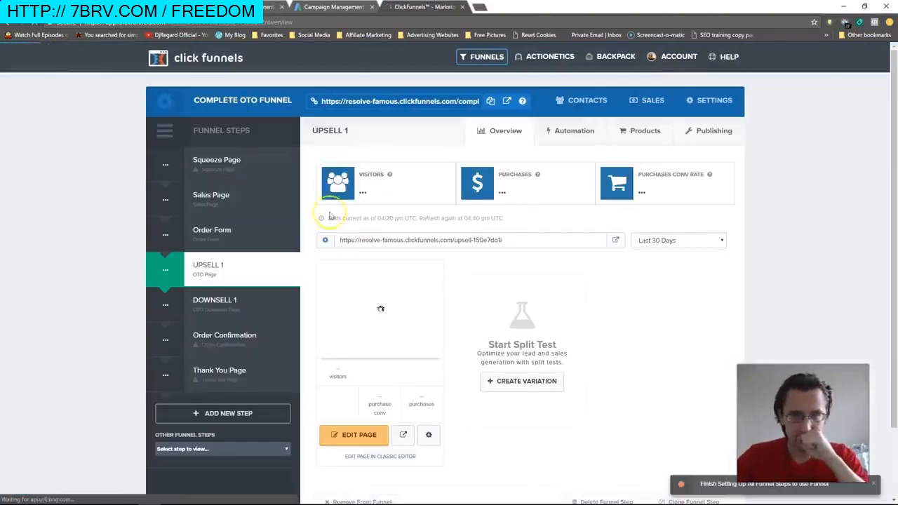
Open the DOWNSELL 1 page in the editor and check the action assigned to its Download Now! button
left_click(220, 315)
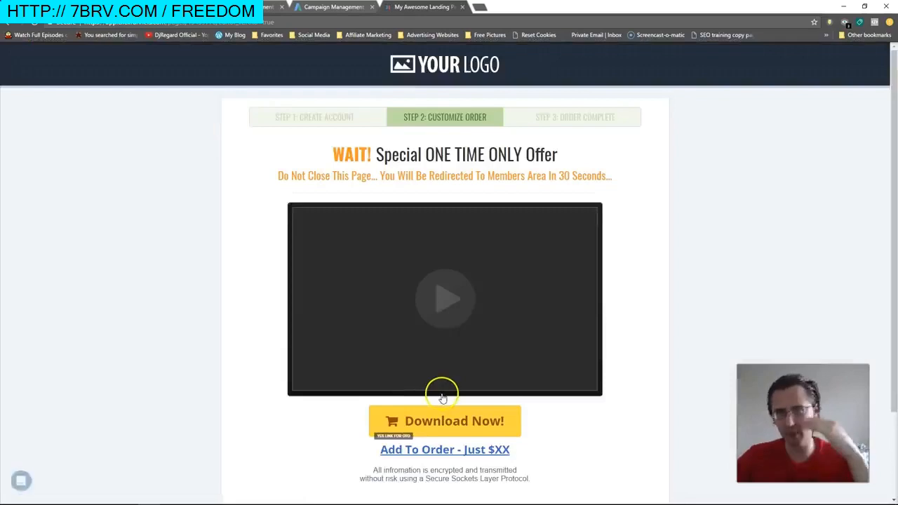
scroll(442, 393, "down", 2)
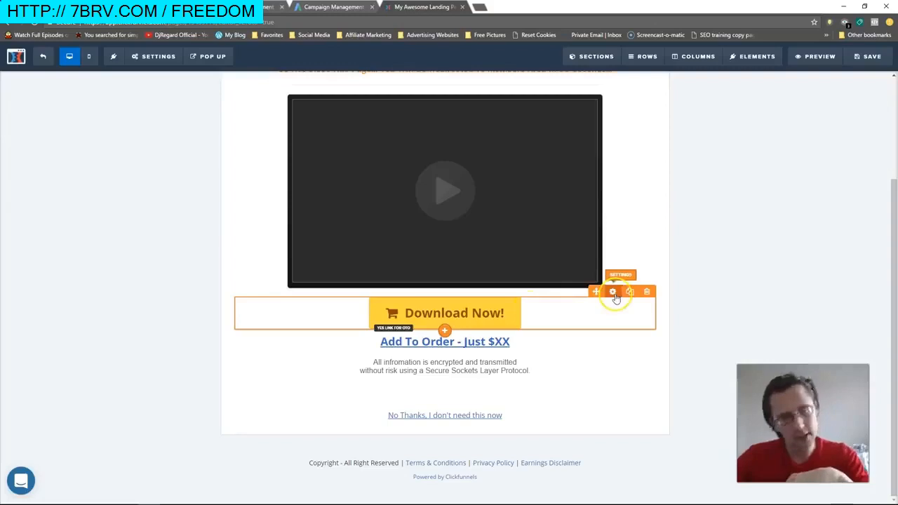
left_click(614, 292)
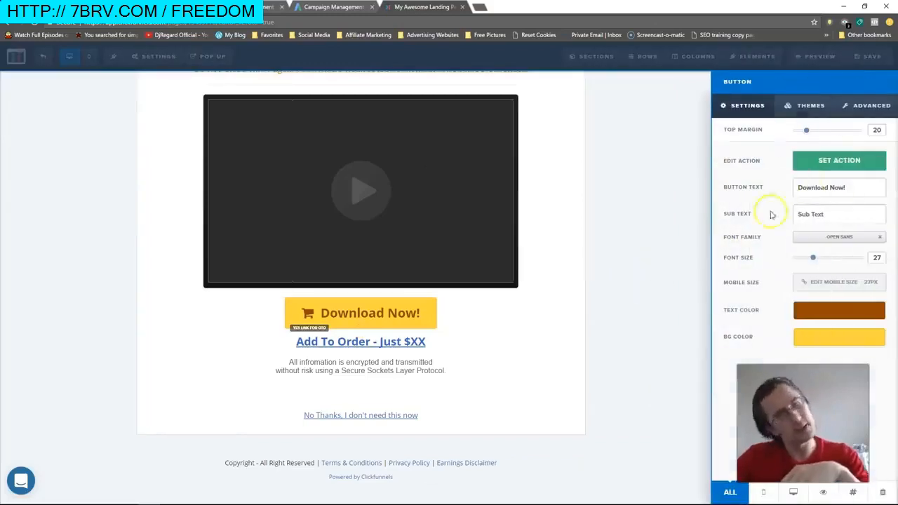
left_click(834, 168)
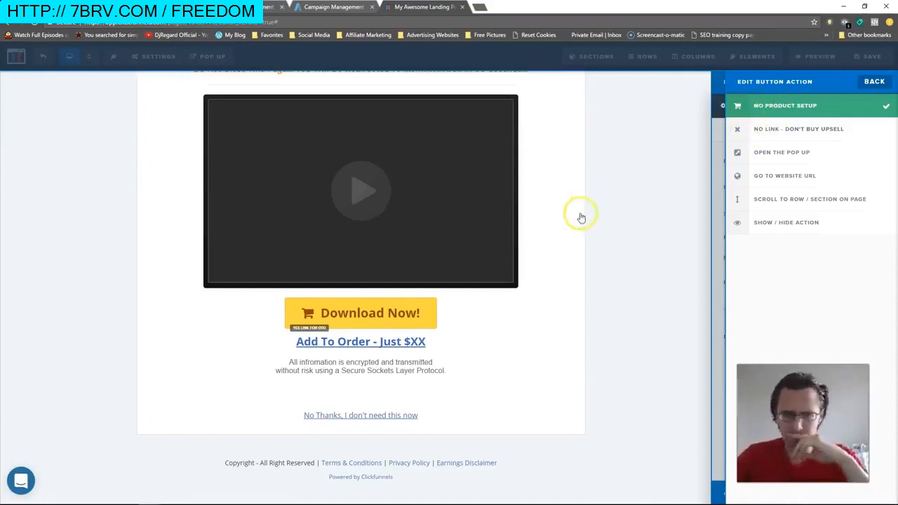
left_click(454, 415)
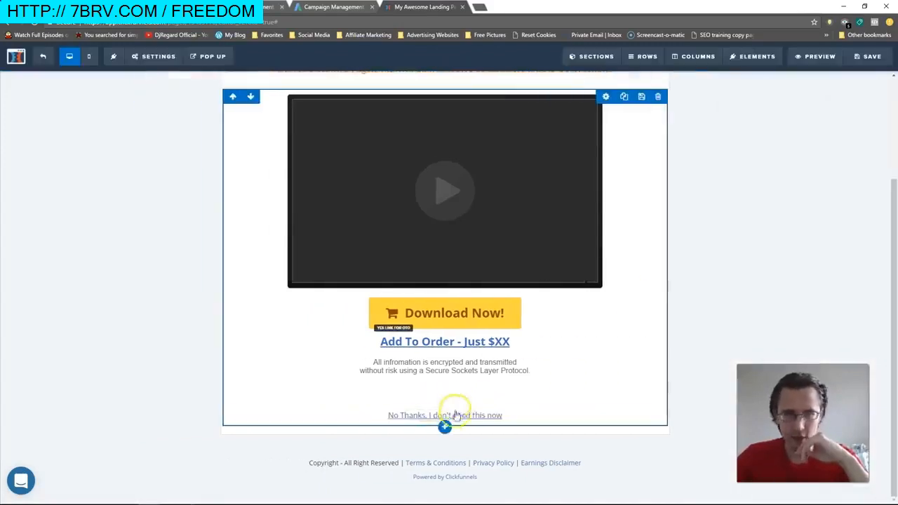
Check the link target of the downsell page's No Thanks text and save the page
left_click(456, 418)
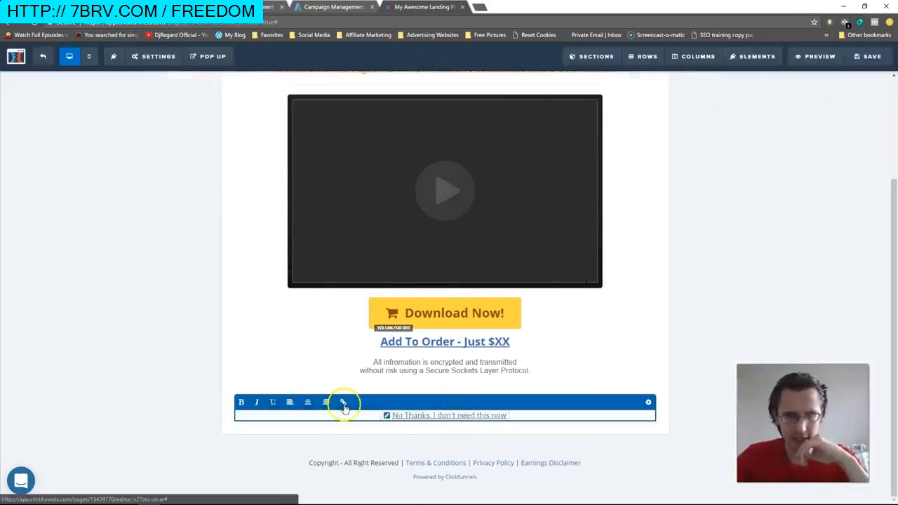
left_click(387, 415)
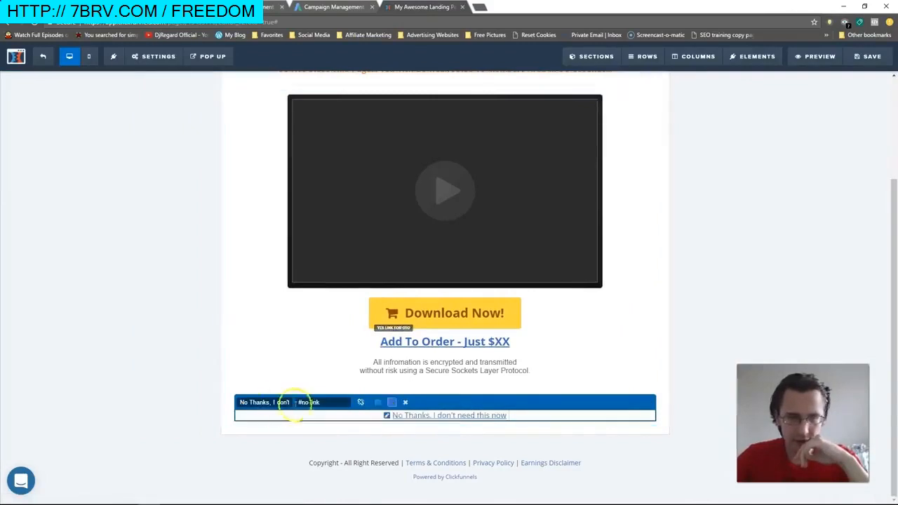
left_click(192, 311)
scroll(197, 305, "up", 3)
left_click(868, 56)
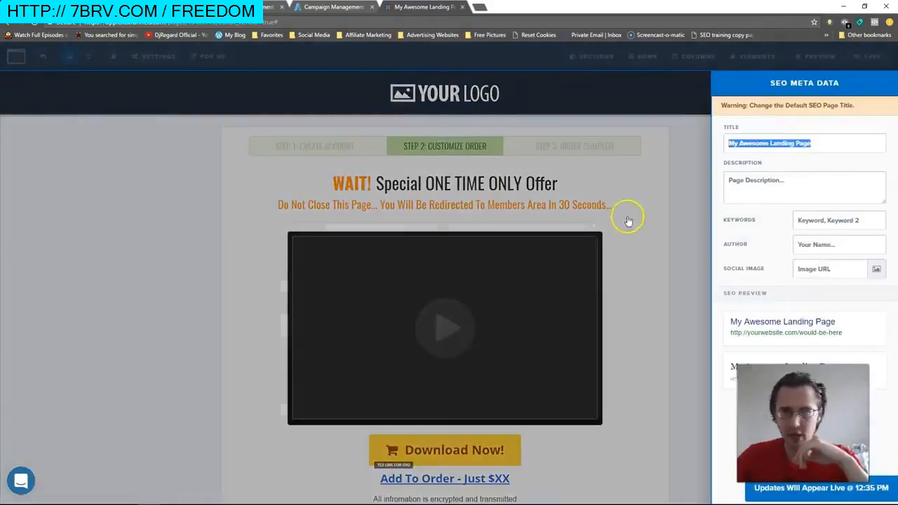
Look over the downsell page layout and examine the action choices available for its Download Now! button
left_click(726, 240)
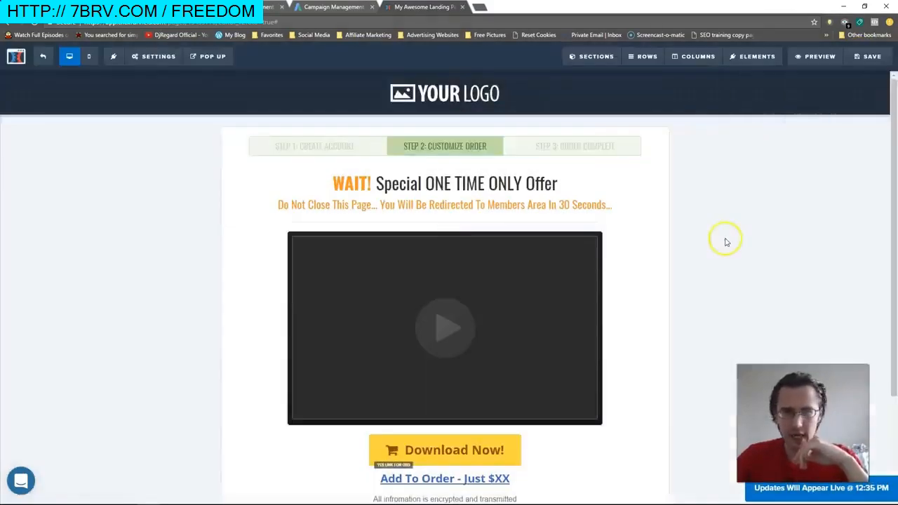
scroll(730, 243, "down", 2)
mouse_move(503, 264)
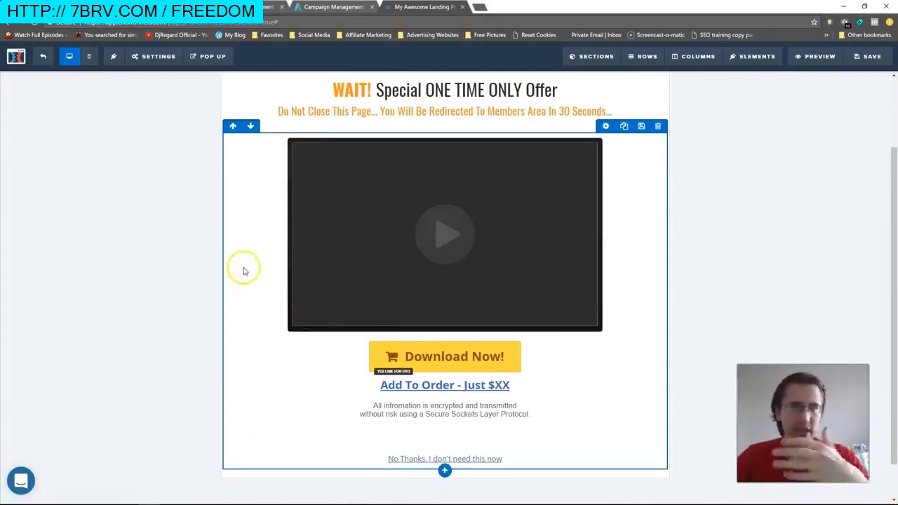
scroll(171, 335, "down", 1)
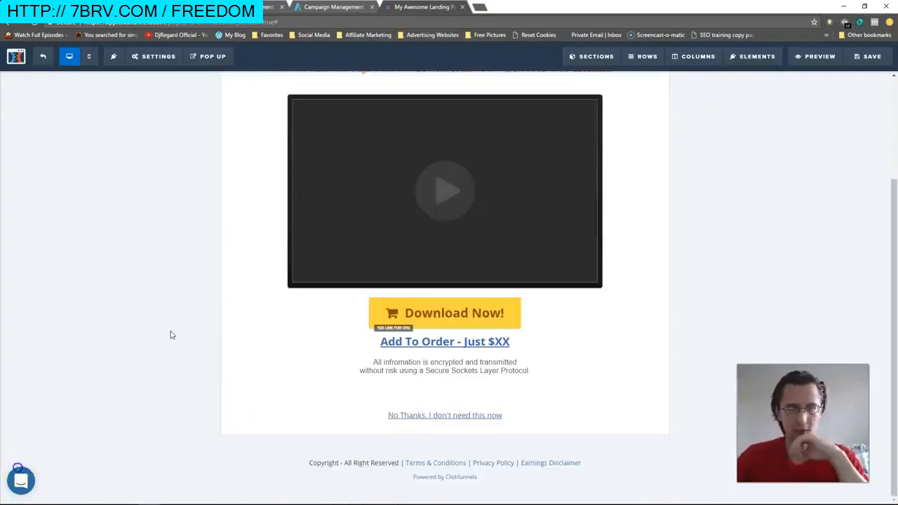
scroll(178, 322, "up", 3)
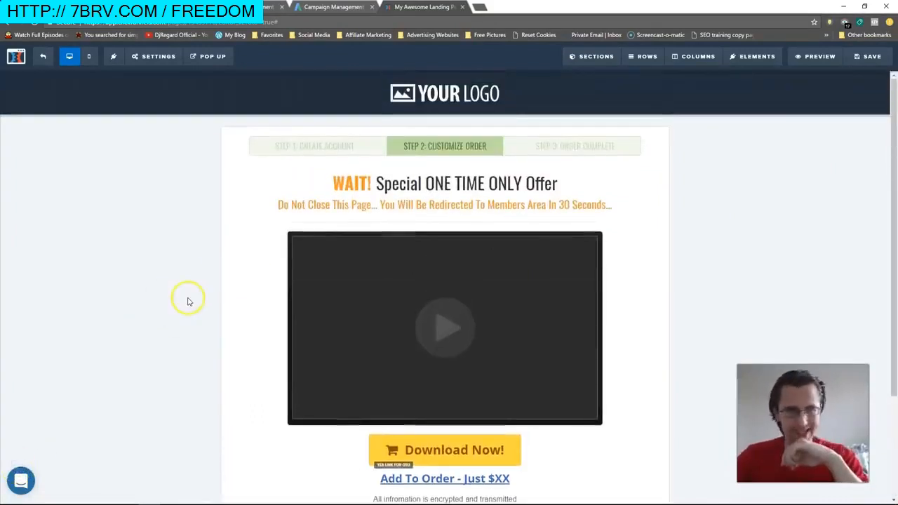
scroll(200, 295, "down", 3)
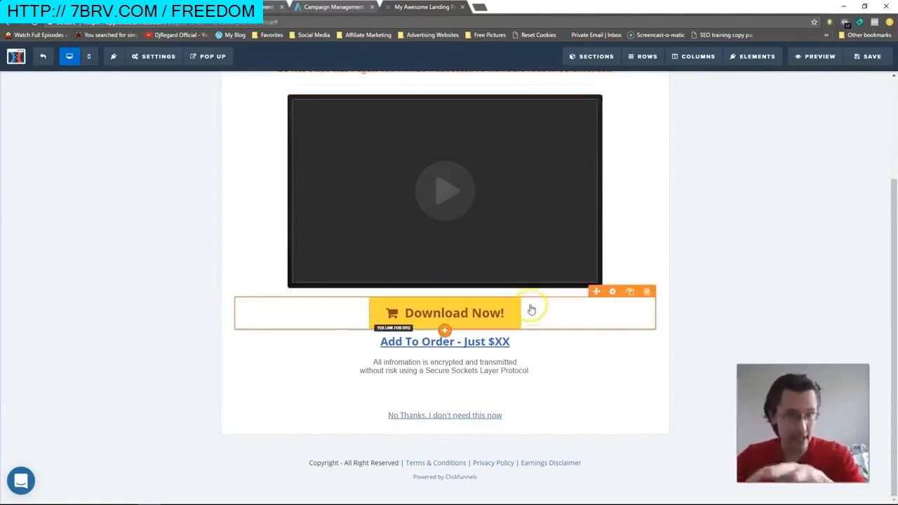
left_click(614, 292)
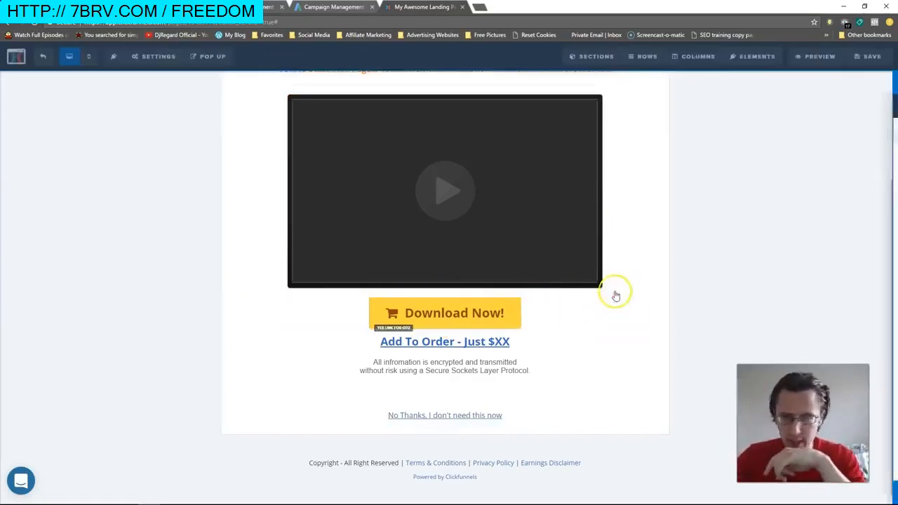
left_click(829, 163)
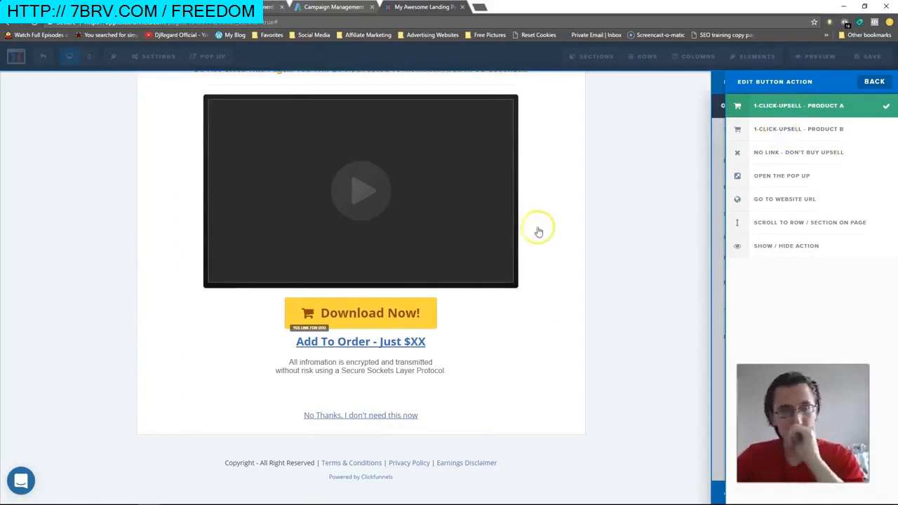
left_click(564, 247)
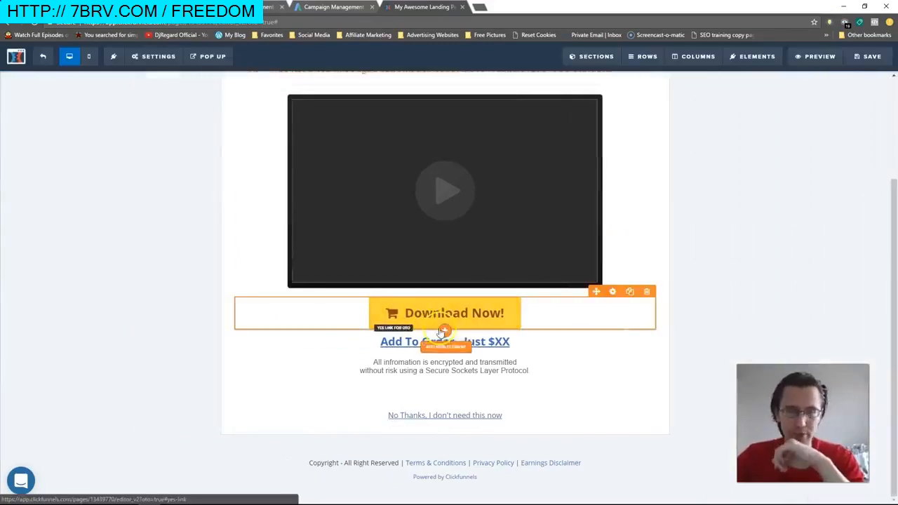
Add a new button element directly below the Download Now! button on the downsell page
left_click(446, 330)
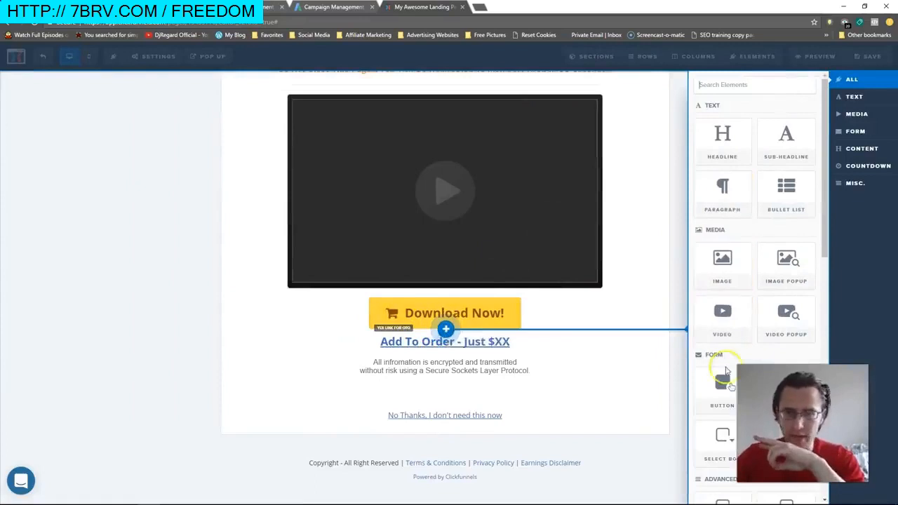
left_click(726, 383)
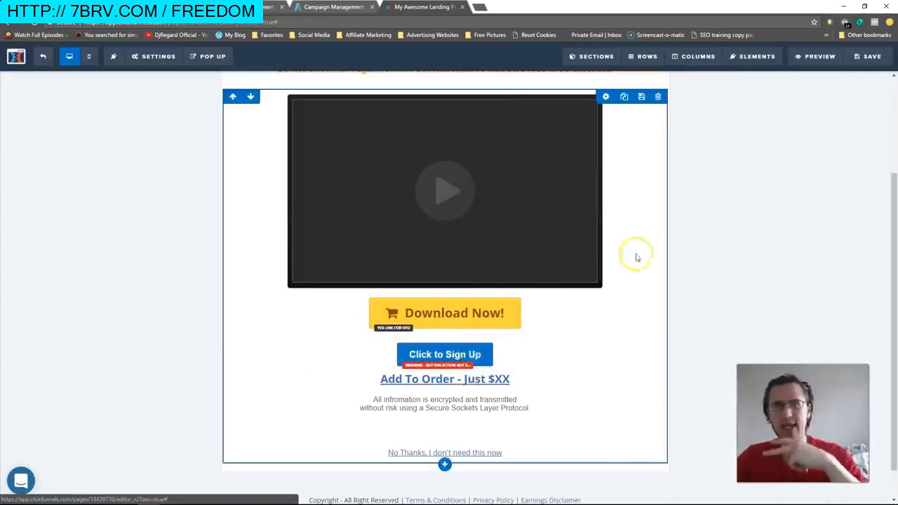
scroll(628, 242, "up", 3)
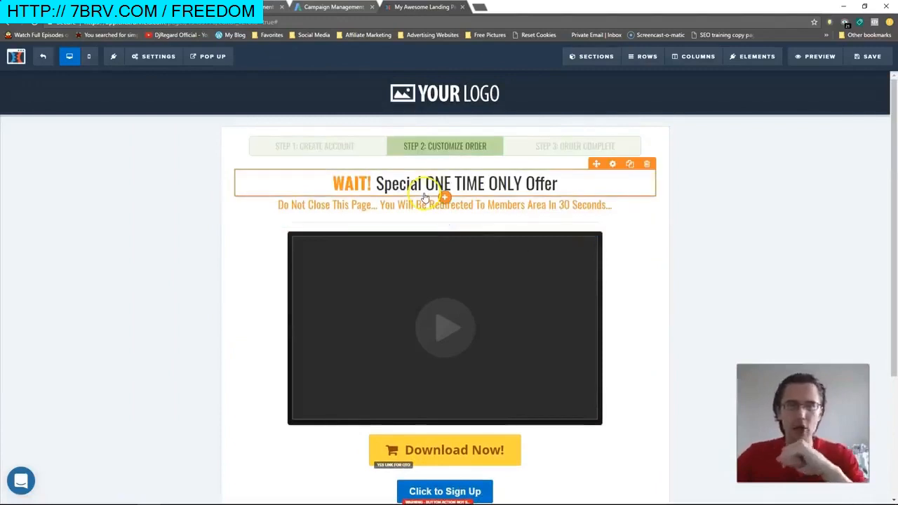
scroll(726, 250, "down", 3)
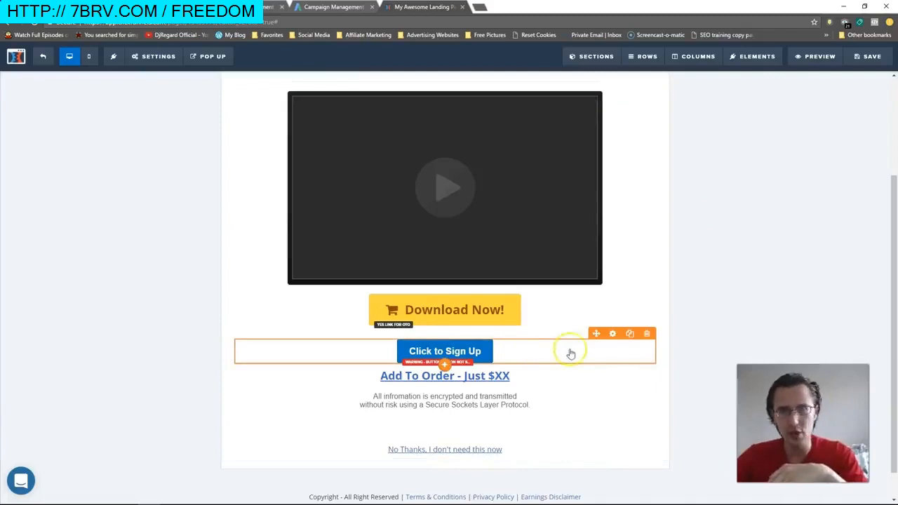
Set the action of the Click to Sign Up button to 1-Click-Upsell - Product B
left_click(615, 337)
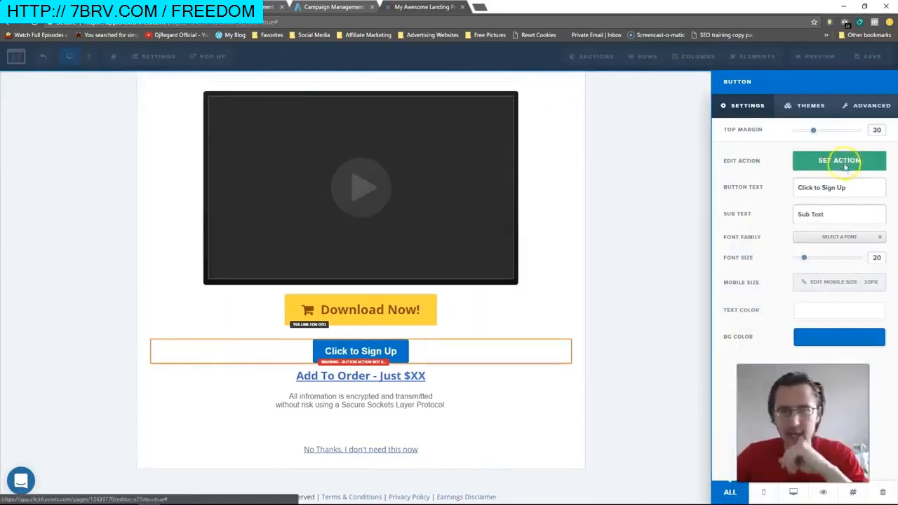
left_click(846, 167)
left_click(810, 132)
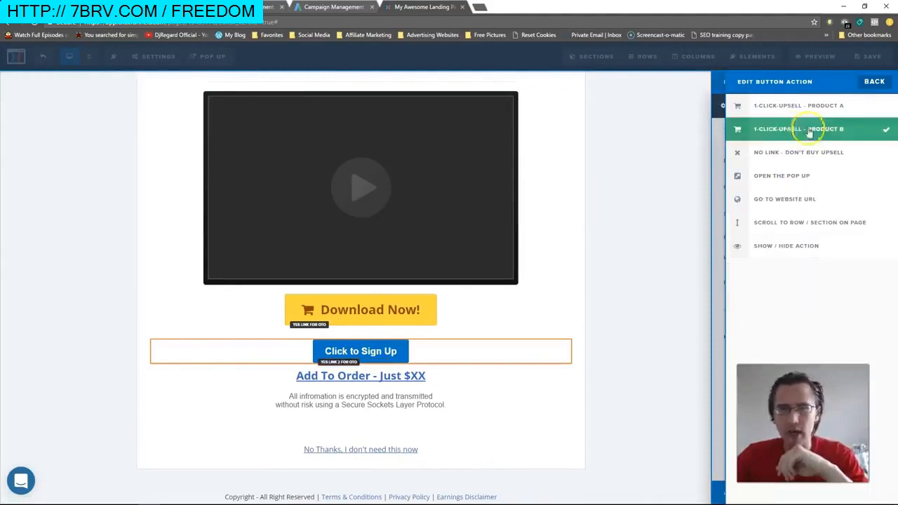
left_click(581, 302)
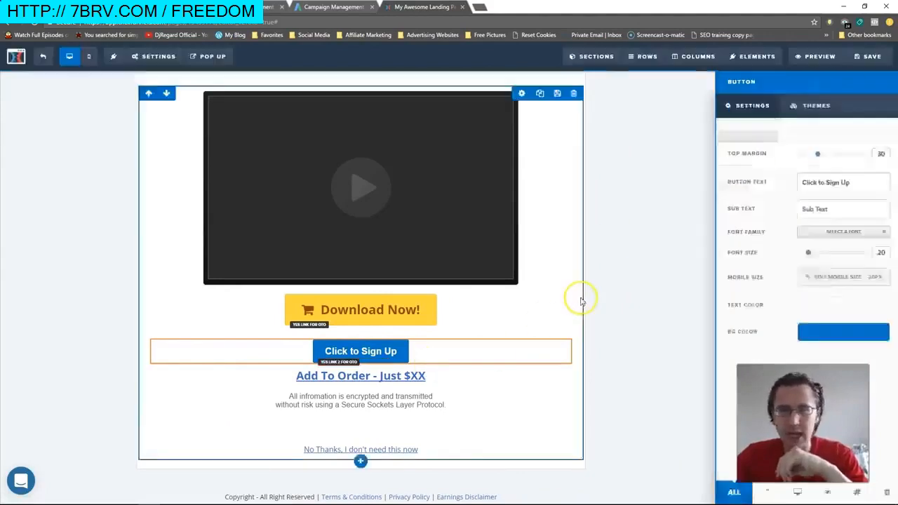
Review the two purchase buttons on the downsell page and check the link target of the No Thanks text
scroll(537, 340, "down", 1)
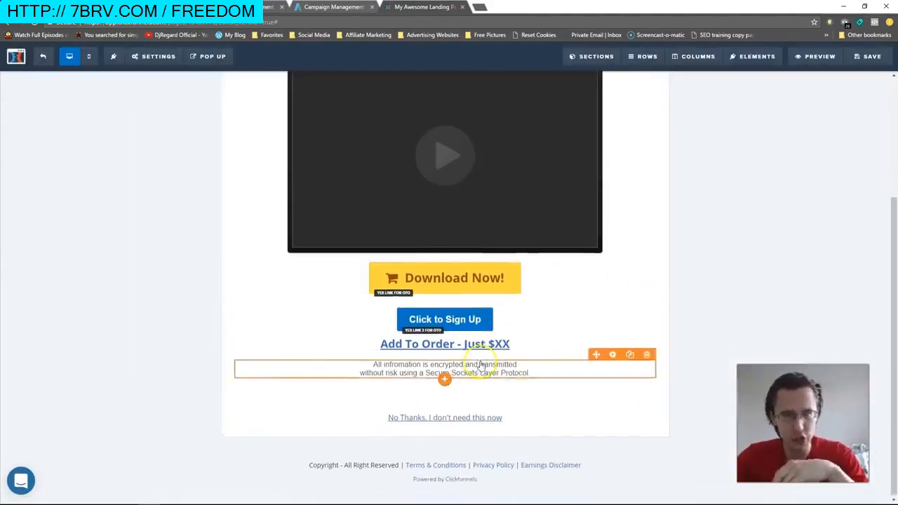
scroll(481, 366, "up", 1)
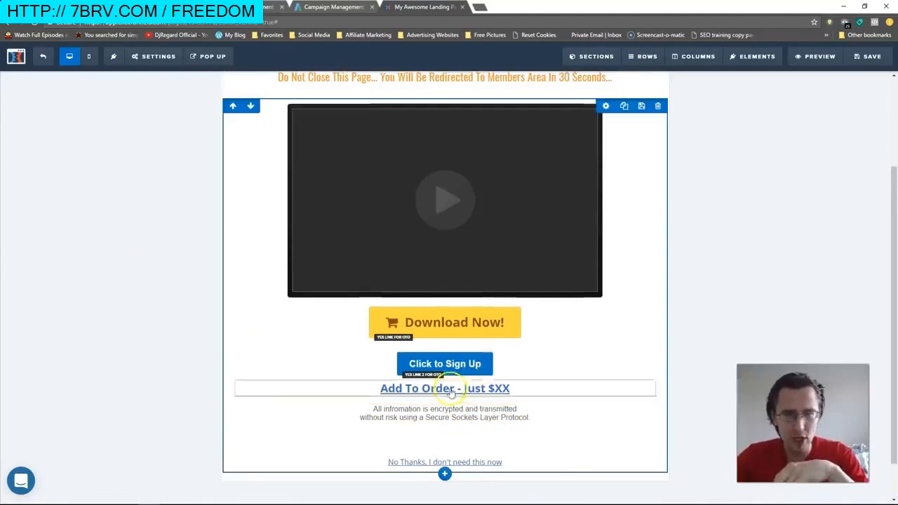
left_click(472, 361)
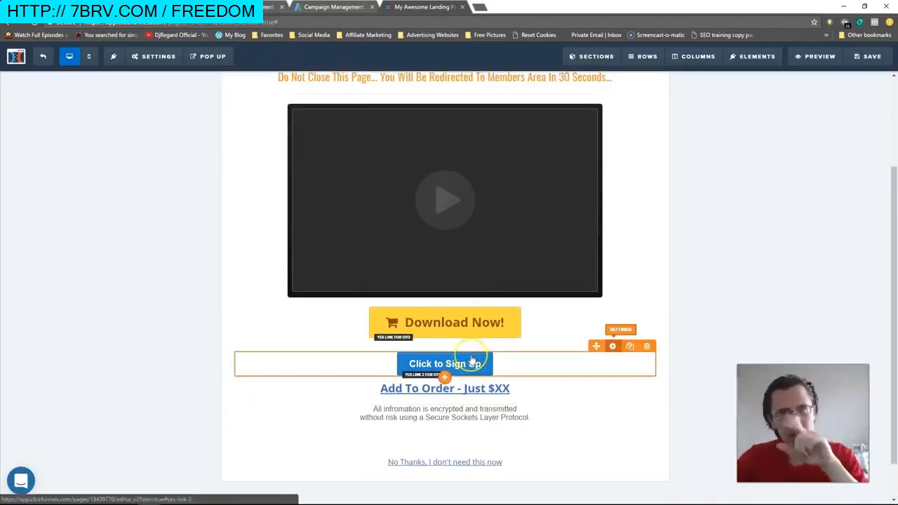
left_click(405, 372)
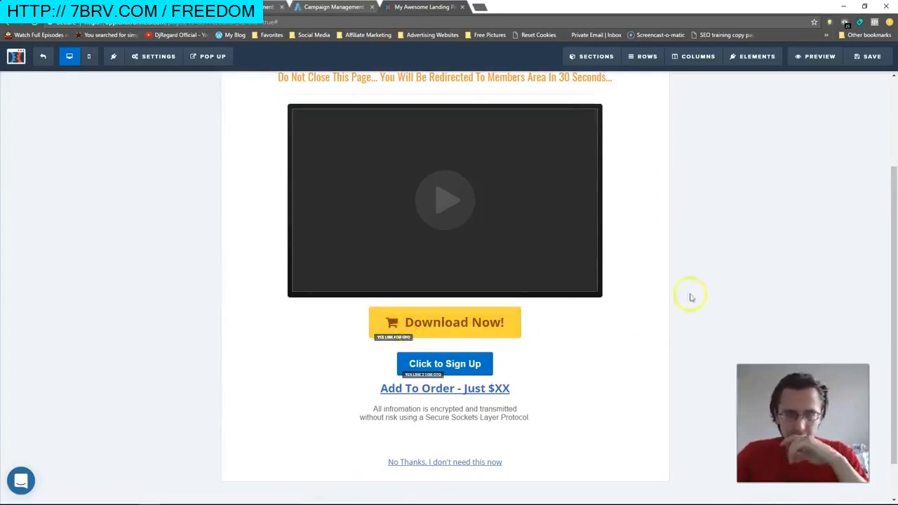
scroll(604, 344, "down", 1)
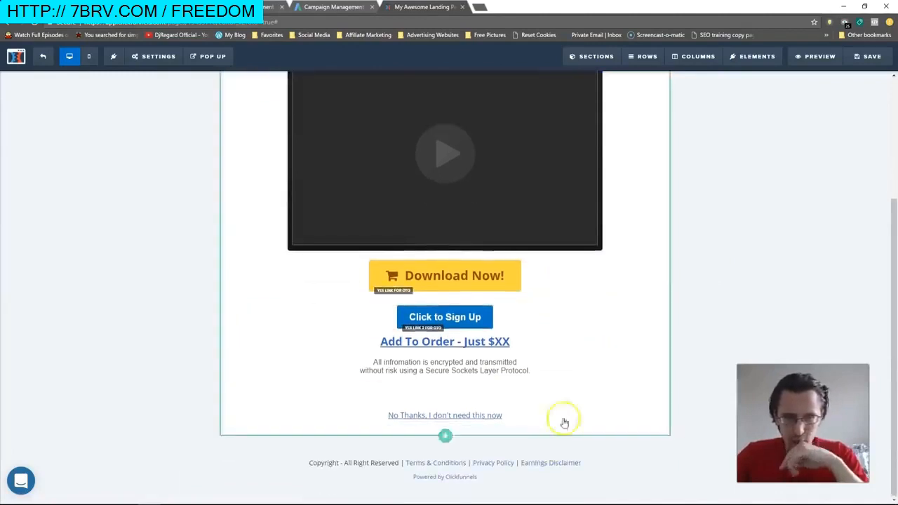
left_click(399, 415)
left_click(386, 414)
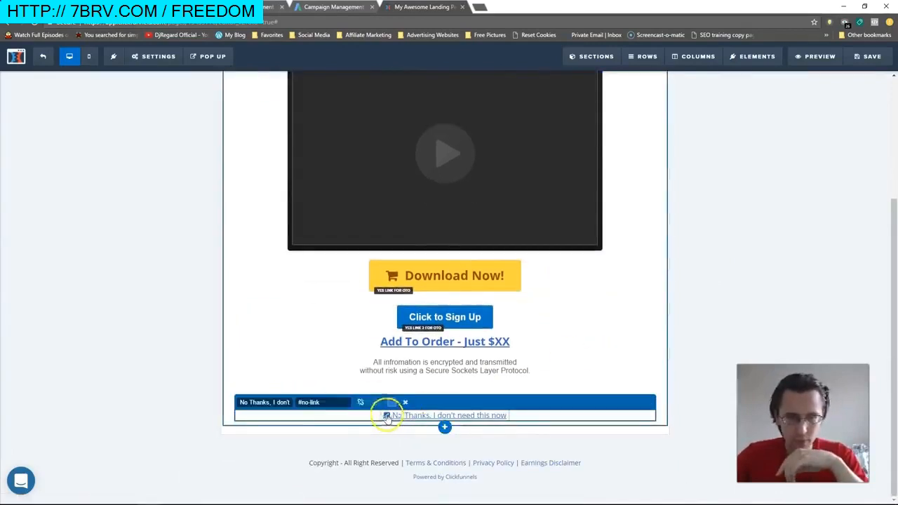
left_click(134, 282)
Save the DOWNSELL 1 page and return to the funnel overview
scroll(892, 66, "up", 4)
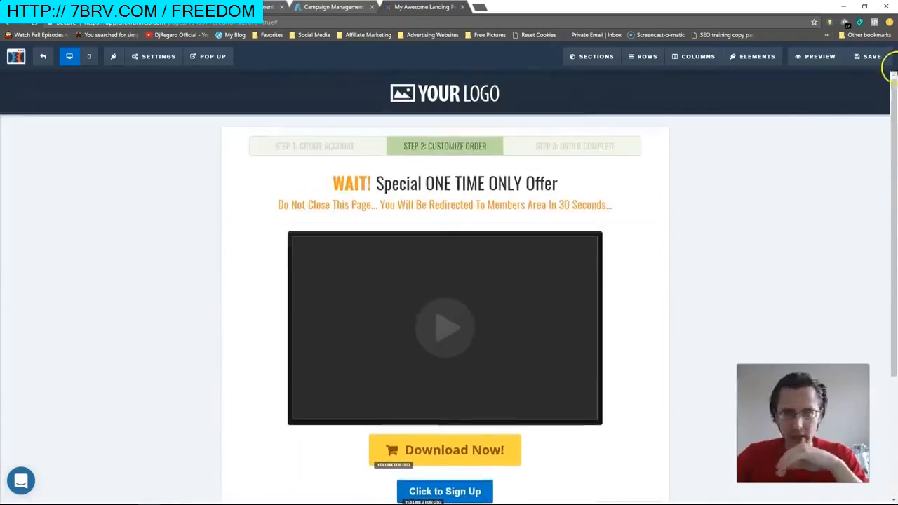
left_click(873, 57)
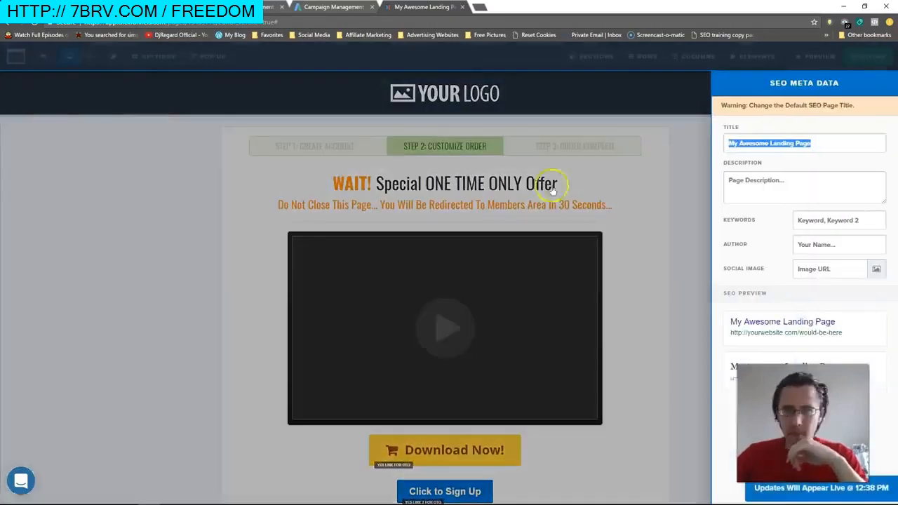
left_click(132, 198)
left_click(42, 59)
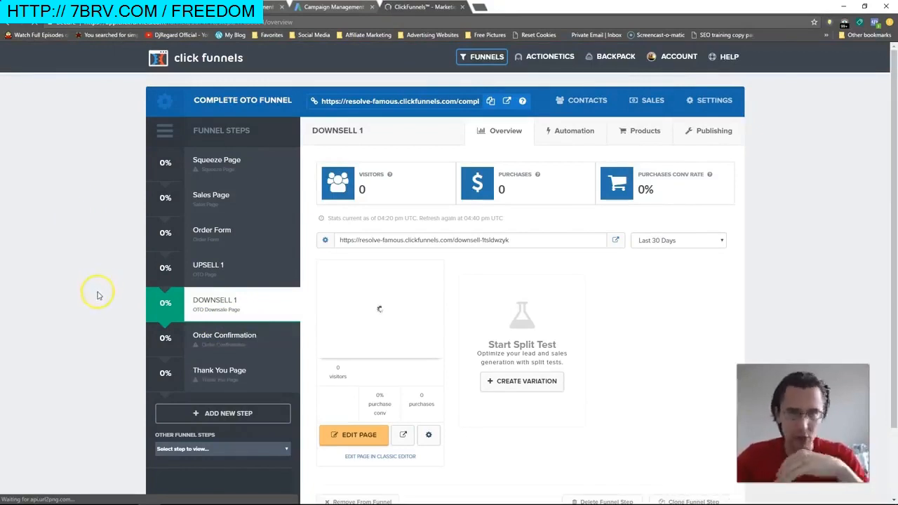
Create a new funnel step named UPSELL 2
left_click(225, 418)
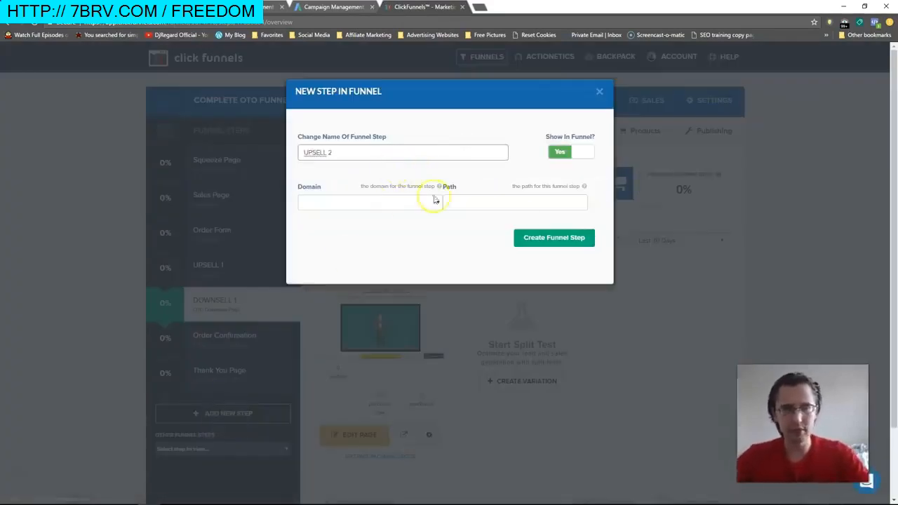
left_click_drag(360, 152, 301, 151)
left_click(540, 237)
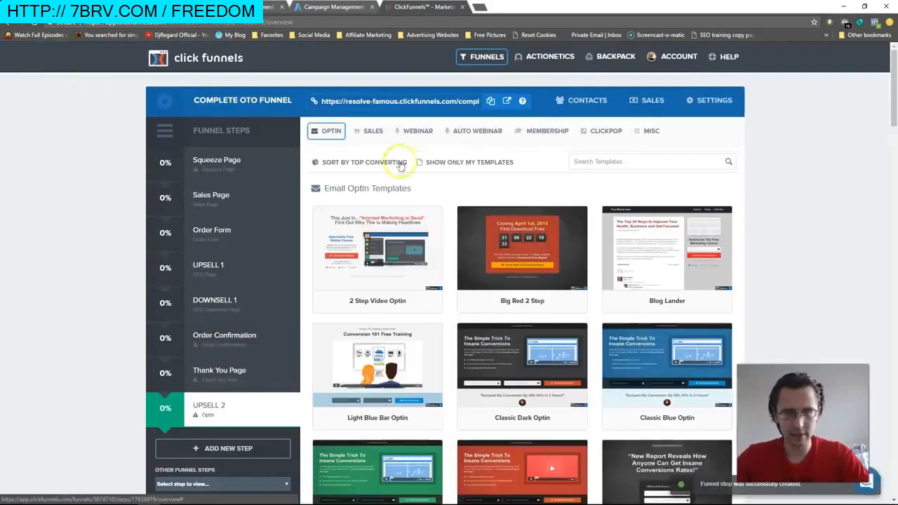
Apply the OTO Video template from the one-click upsell sales templates to UPSELL 2
left_click(384, 197)
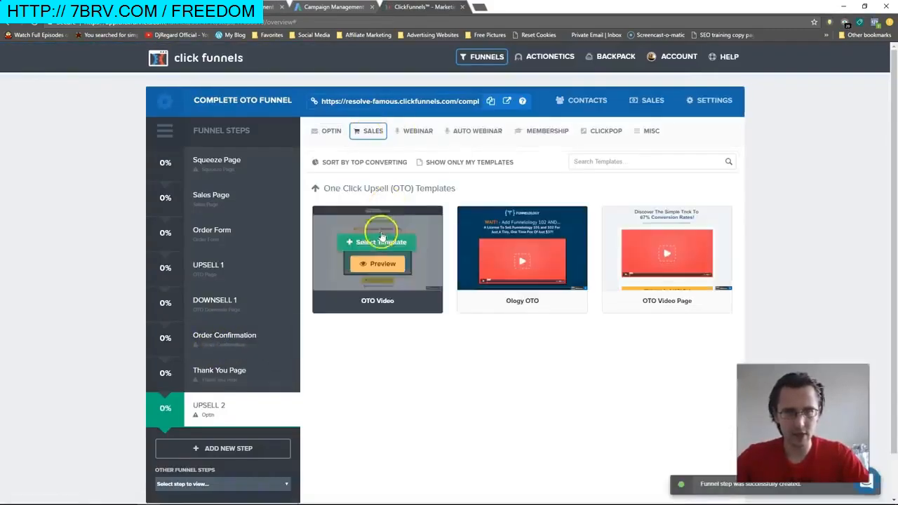
left_click(380, 238)
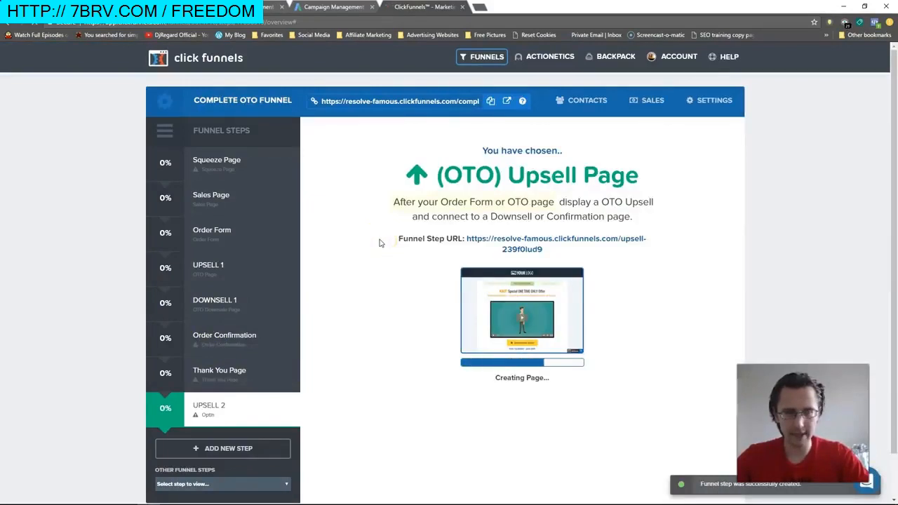
left_click(385, 242)
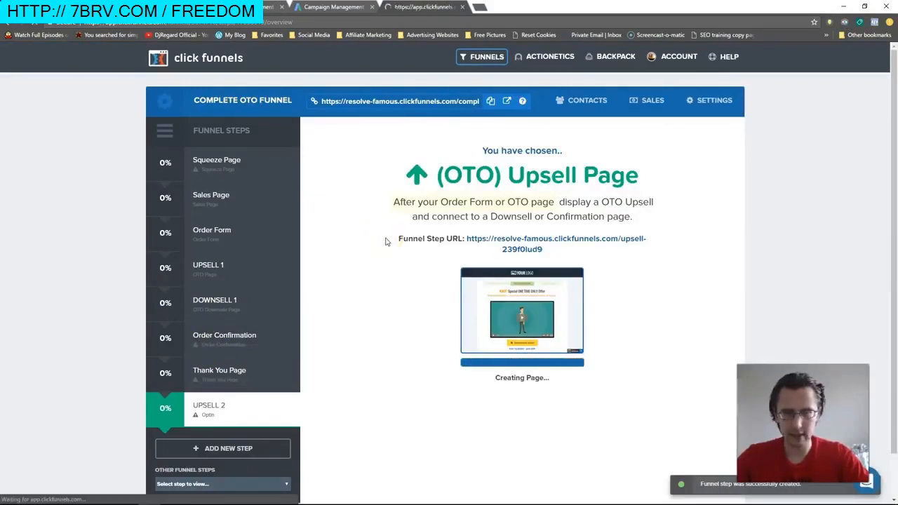
Open the products of UPSELL 2 and reorder that step to sit between UPSELL 1 and DOWNSELL 1
left_click(641, 133)
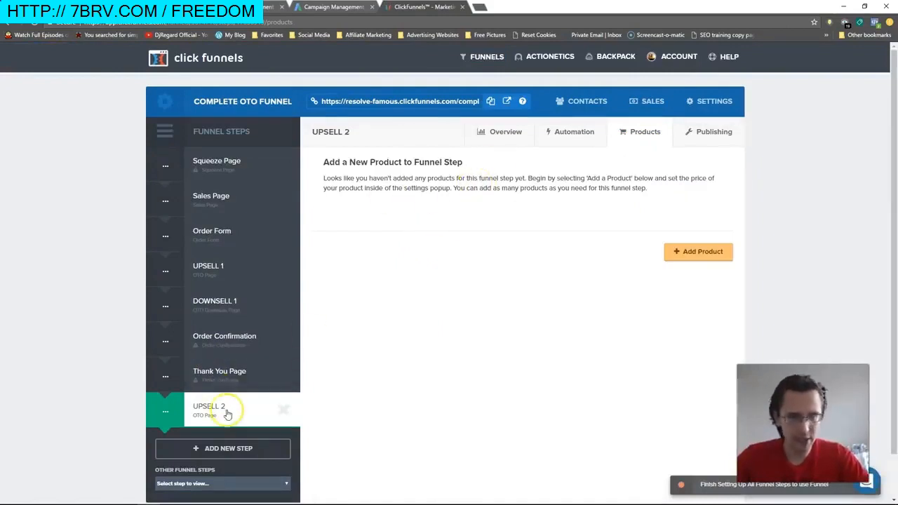
left_click_drag(227, 411, 231, 301)
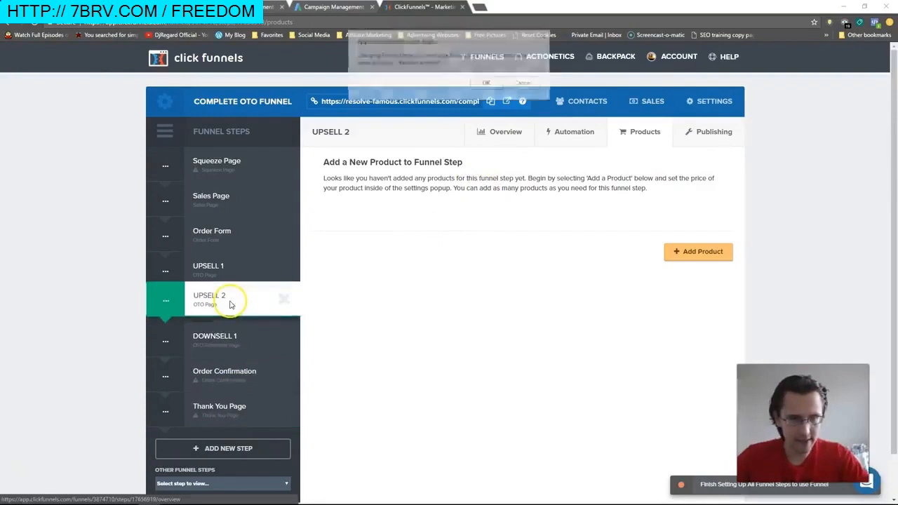
left_click(488, 83)
Create a new funnel step named DOWNSELL 2 and place it between DOWNSELL 1 and Order Confirmation
scroll(240, 375, "down", 2)
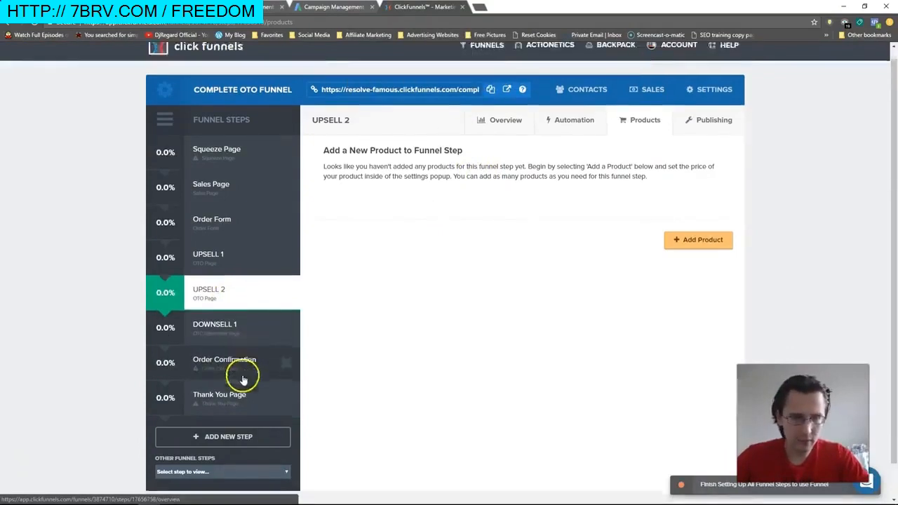
left_click(225, 406)
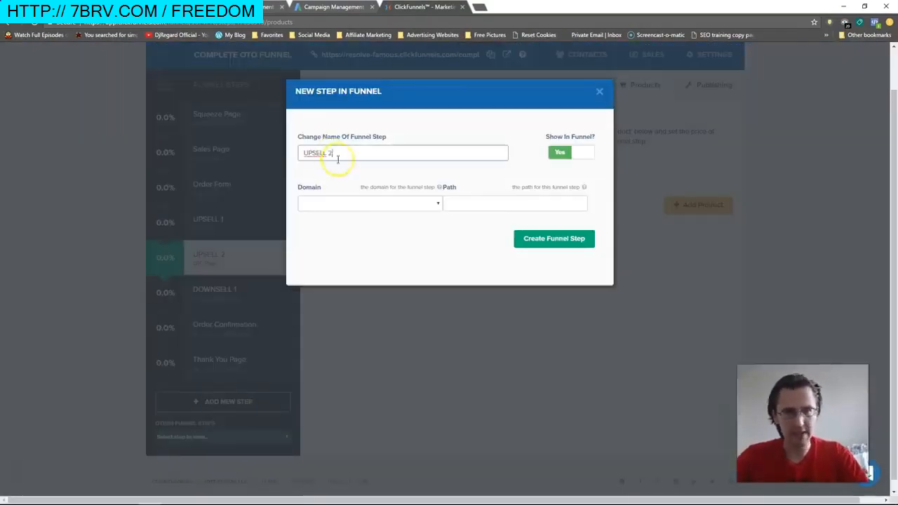
left_click_drag(337, 154, 308, 151)
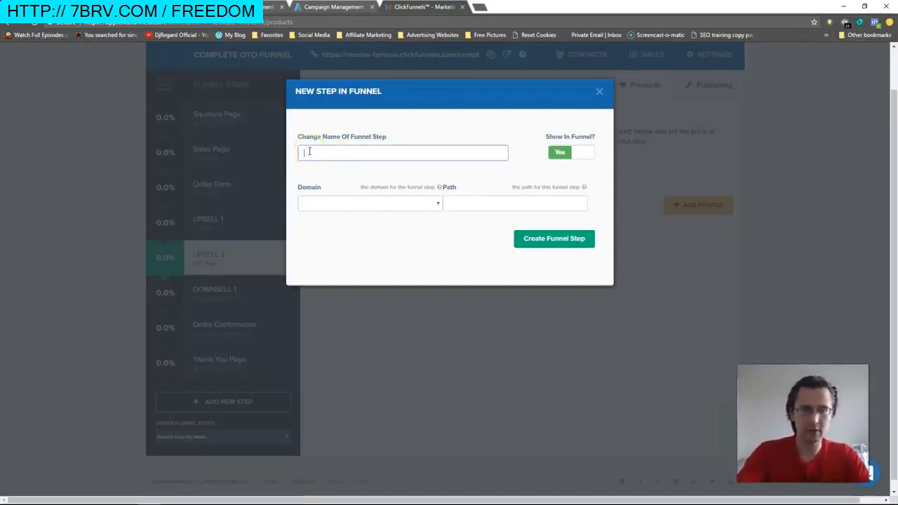
type("DOWNSELL 2")
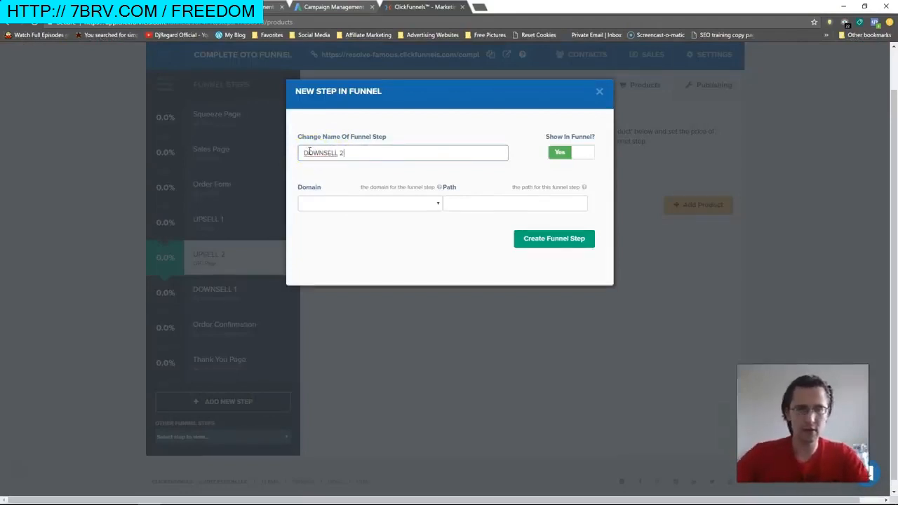
left_click(546, 240)
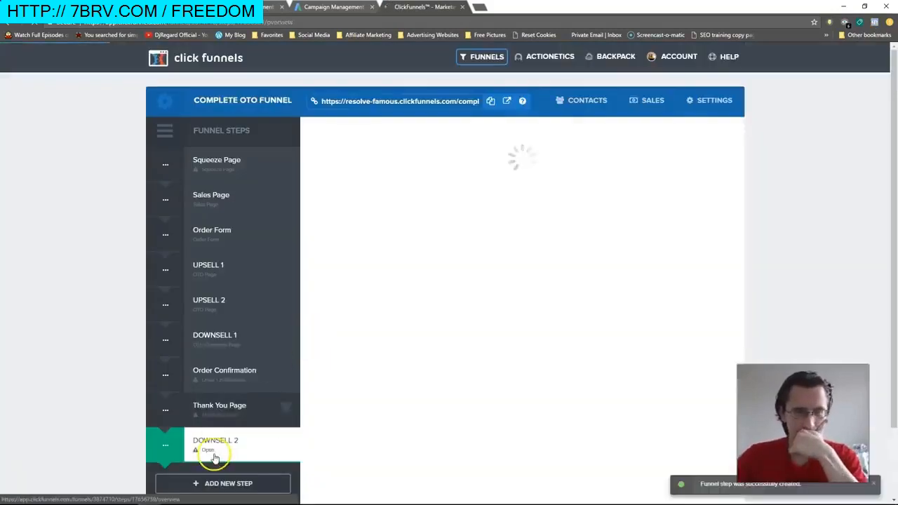
left_click_drag(210, 457, 230, 375)
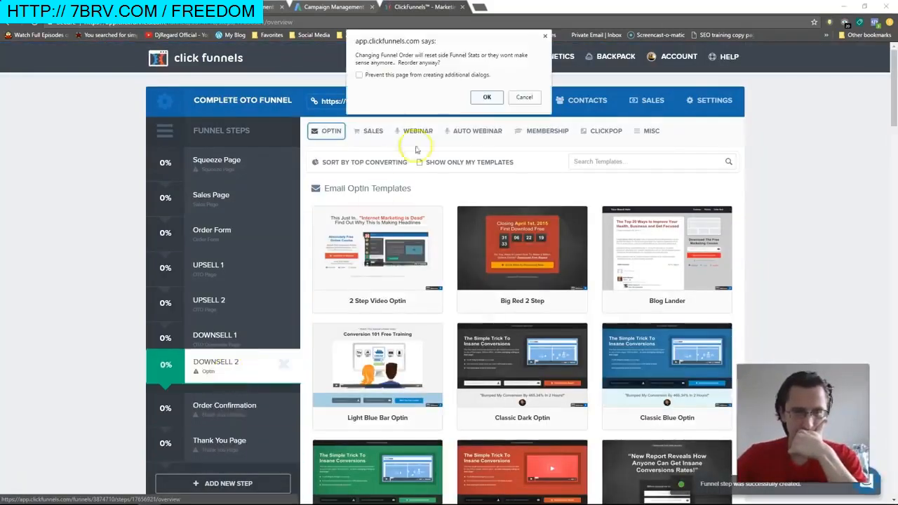
left_click(488, 98)
Apply the OTO Video template from the one-click downsell sales templates to DOWNSELL 2
left_click(368, 130)
left_click(366, 208)
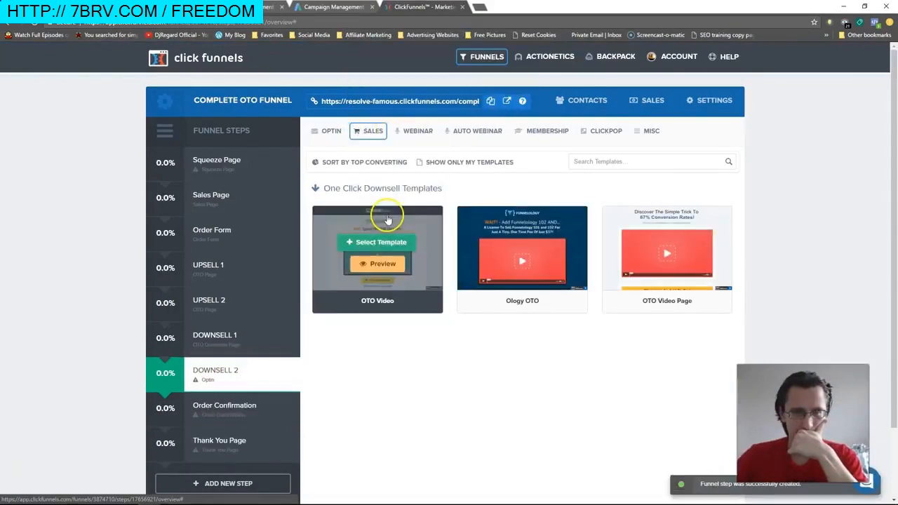
left_click(377, 243)
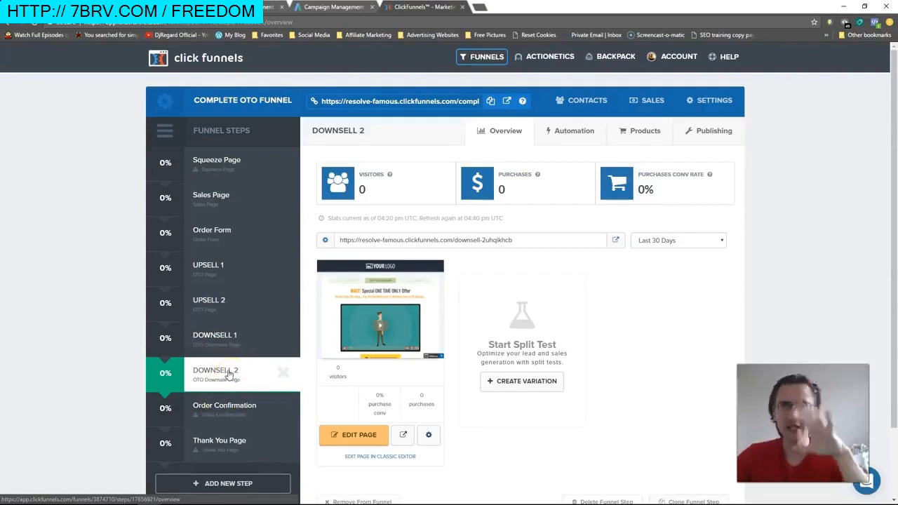
Reorder the funnel so that DOWNSELL 1 sits directly after UPSELL 1 and before UPSELL 2, accepting the stats reset
left_click(223, 348)
left_click_drag(229, 351, 224, 311)
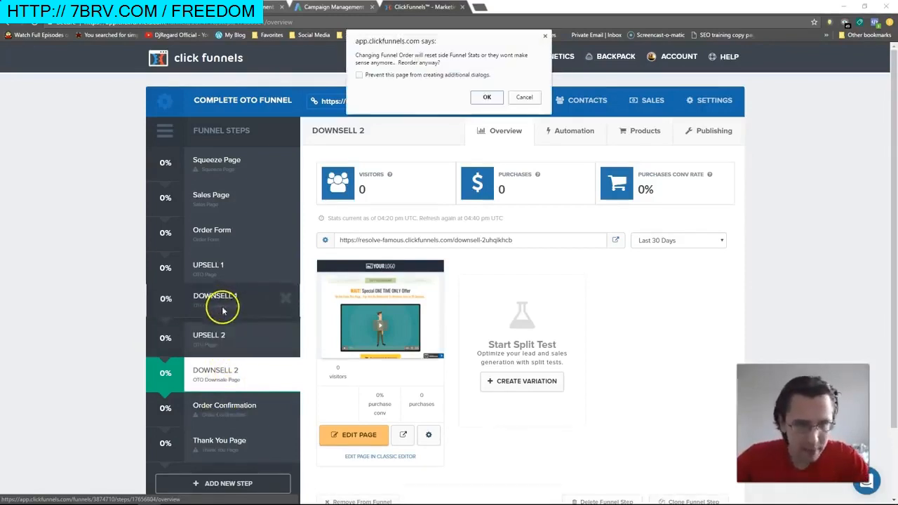
left_click(486, 98)
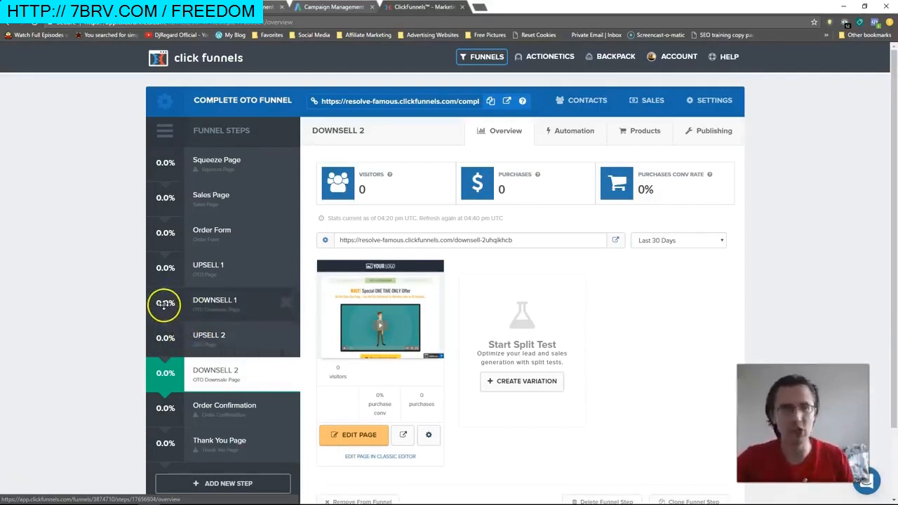
Review the order of the funnel steps from the squeeze page through the upsell and downsell pairs to the thank you page
scroll(136, 331, "down", 1)
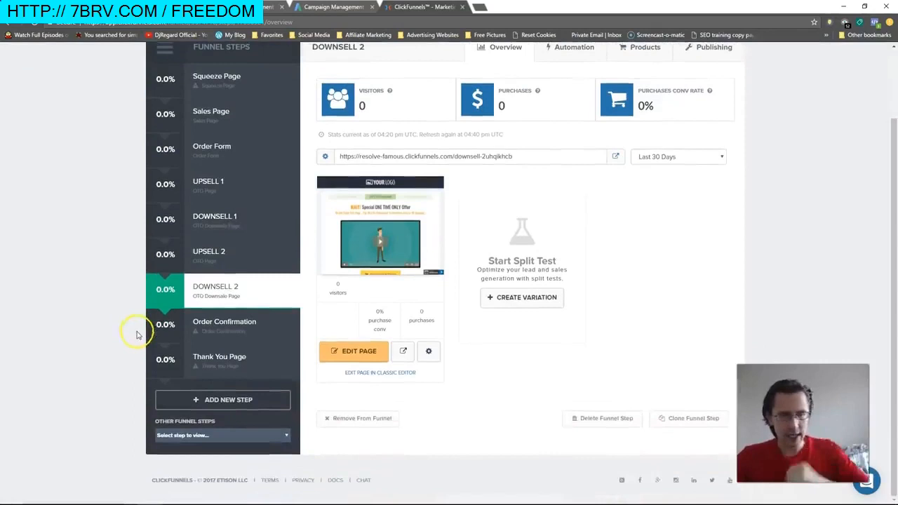
scroll(140, 332, "up", 1)
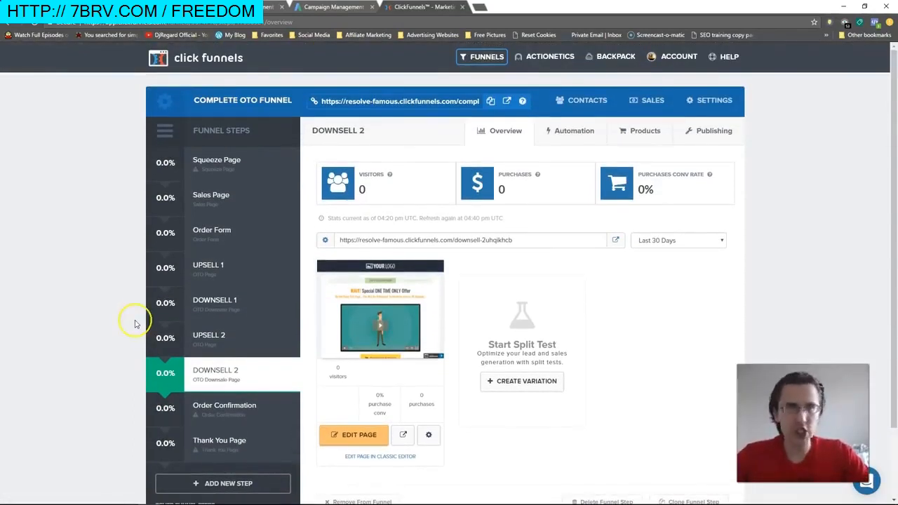
scroll(128, 348, "down", 1)
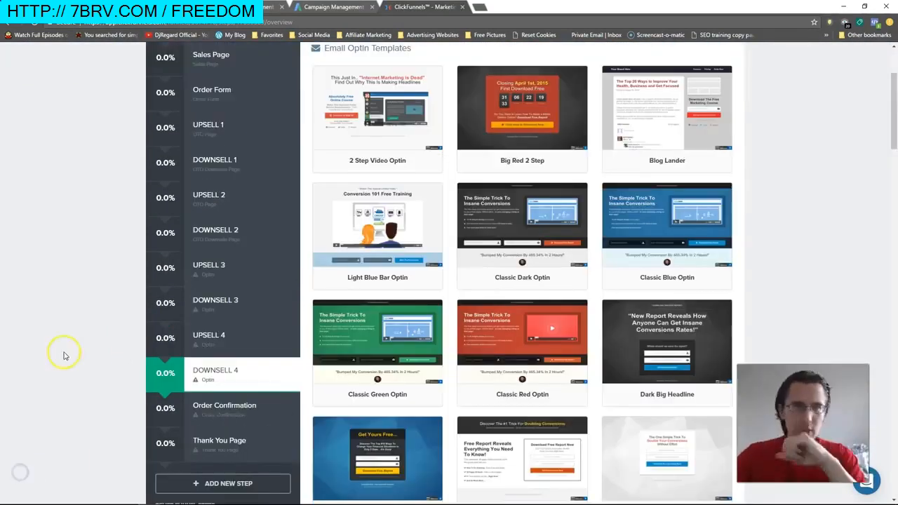
scroll(63, 356, "up", 1)
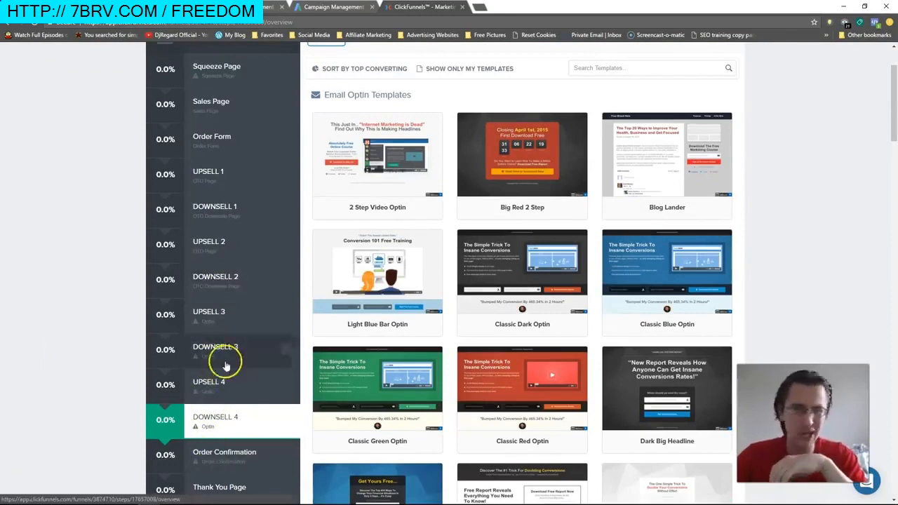
scroll(84, 341, "up", 2)
scroll(194, 226, "down", 4)
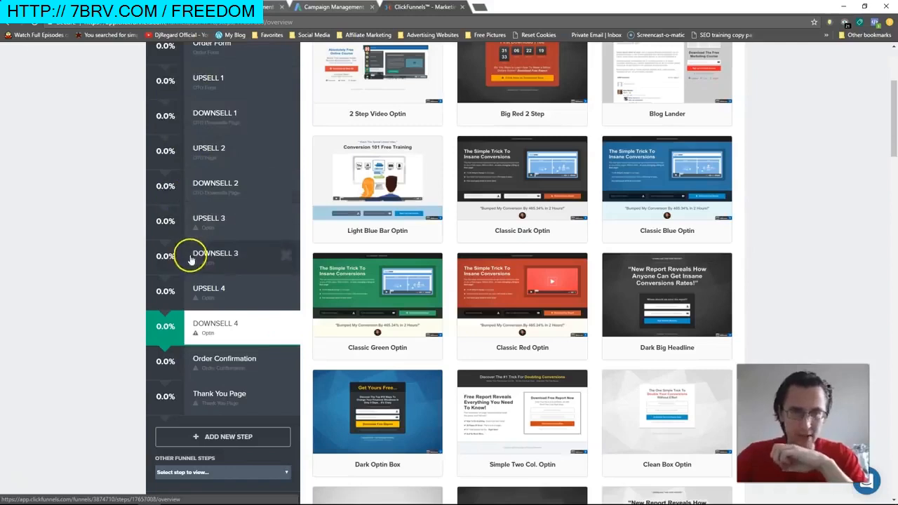
scroll(63, 301, "up", 2)
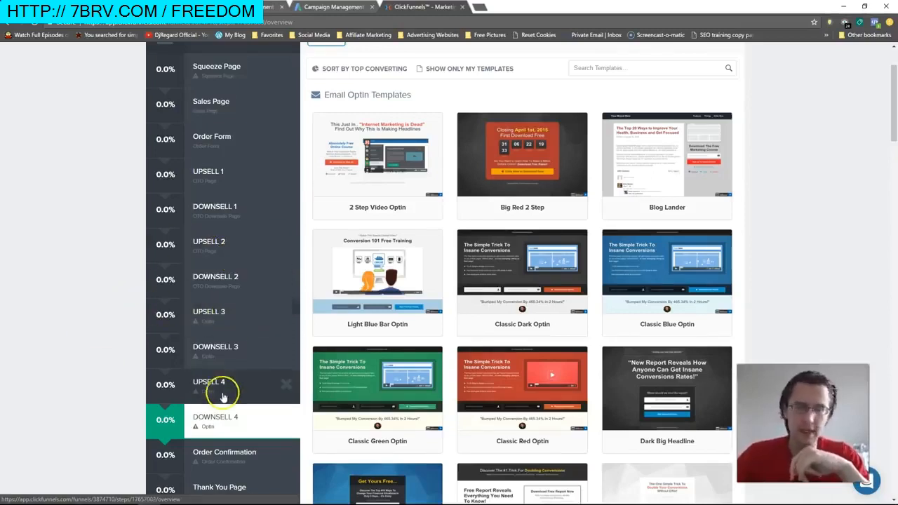
scroll(223, 376, "down", 1)
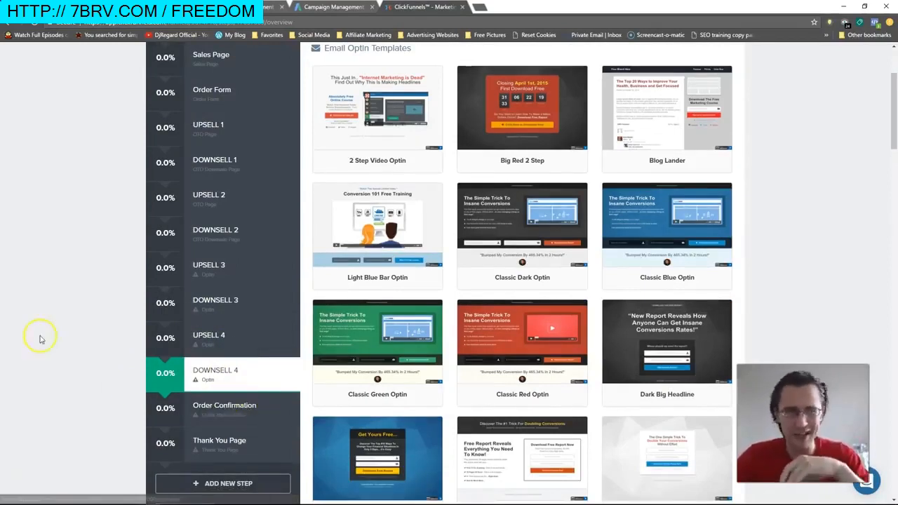
scroll(39, 347, "up", 2)
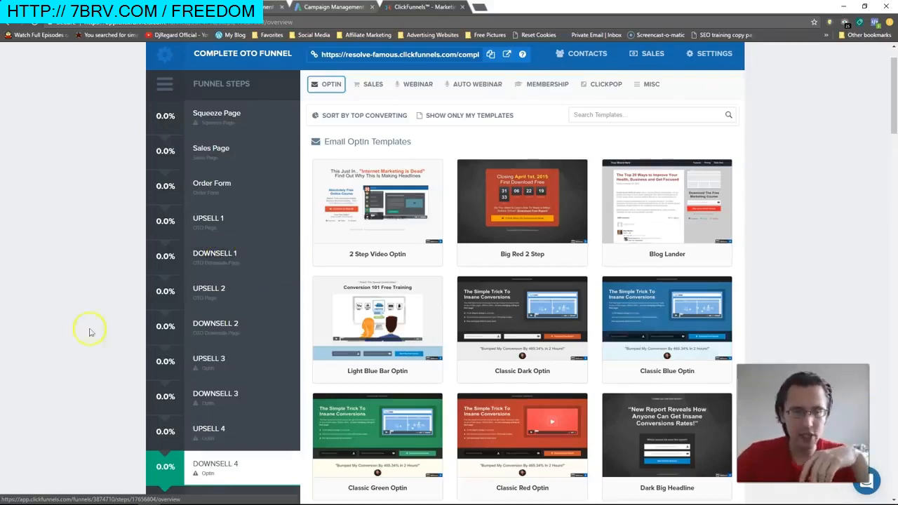
scroll(84, 340, "down", 2)
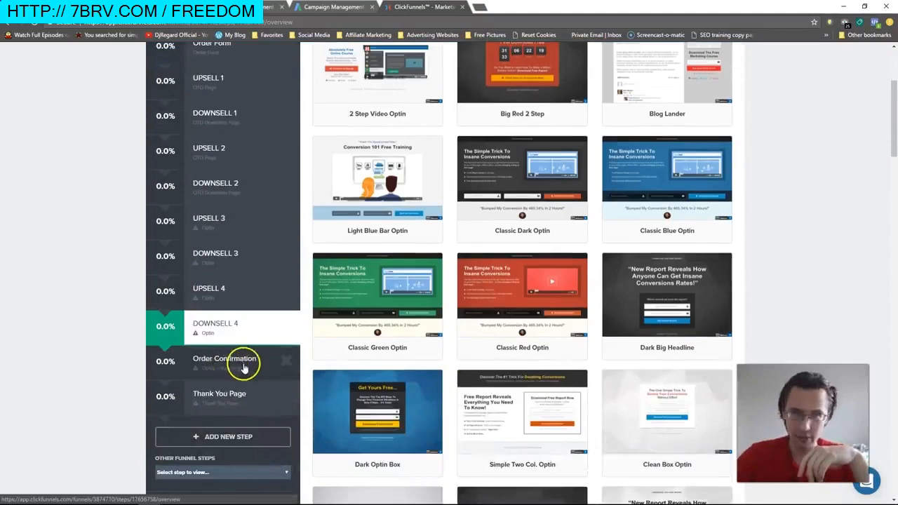
scroll(93, 348, "up", 2)
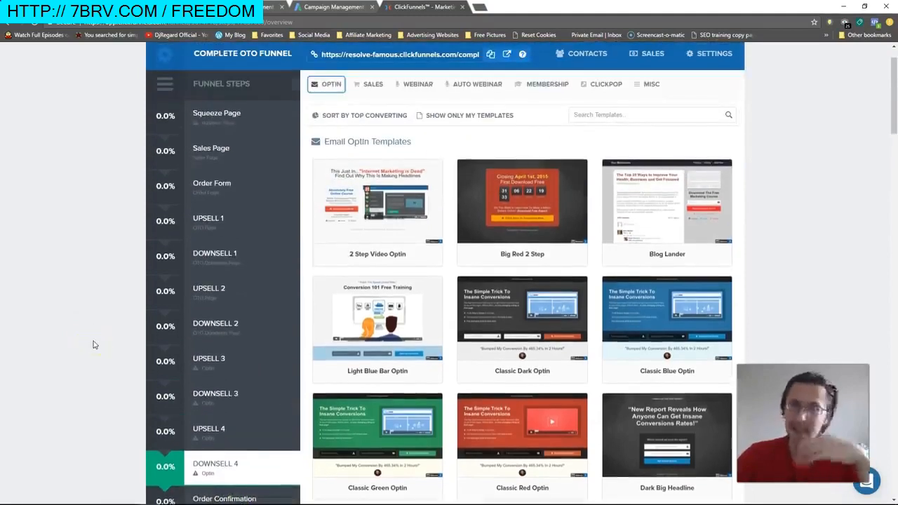
left_click(213, 294)
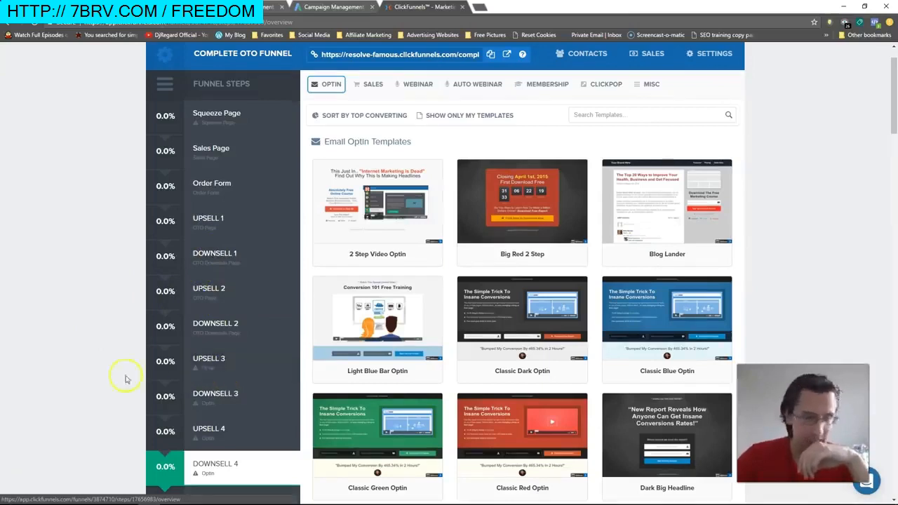
scroll(124, 375, "down", 2)
scroll(156, 305, "up", 1)
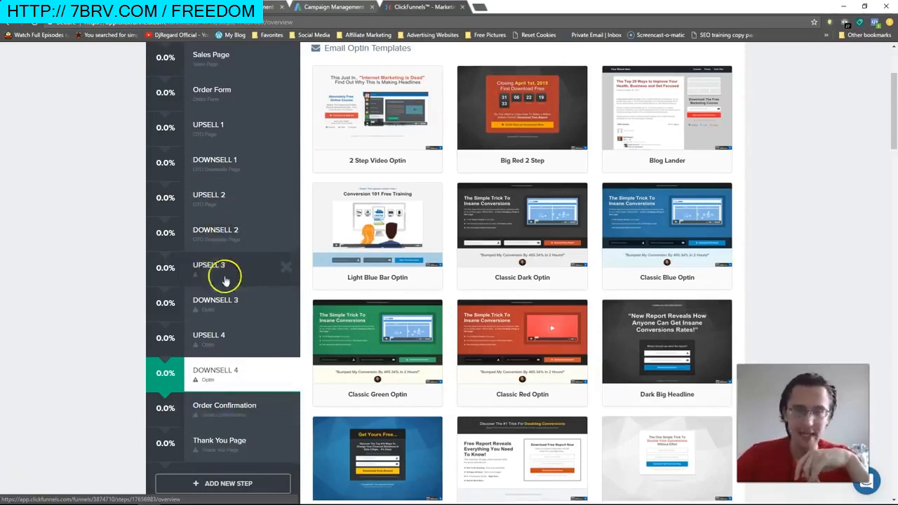
scroll(120, 282, "up", 2)
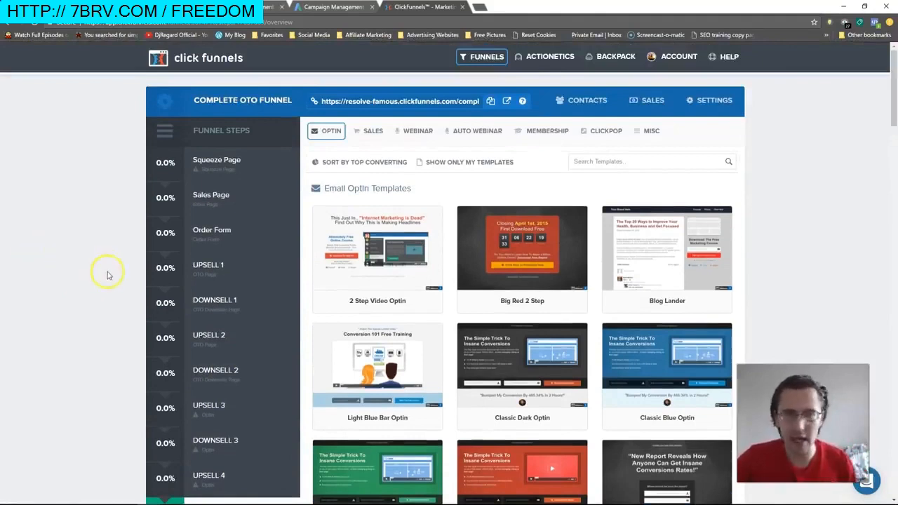
scroll(107, 275, "down", 1)
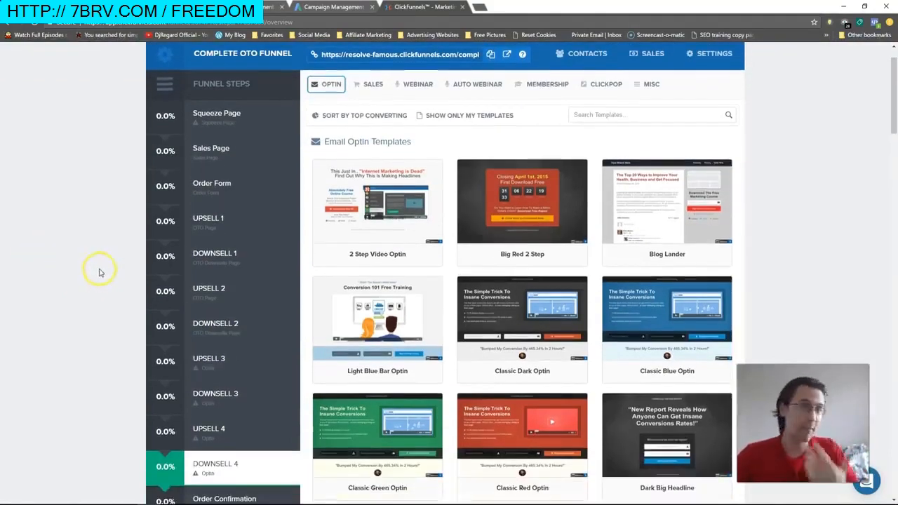